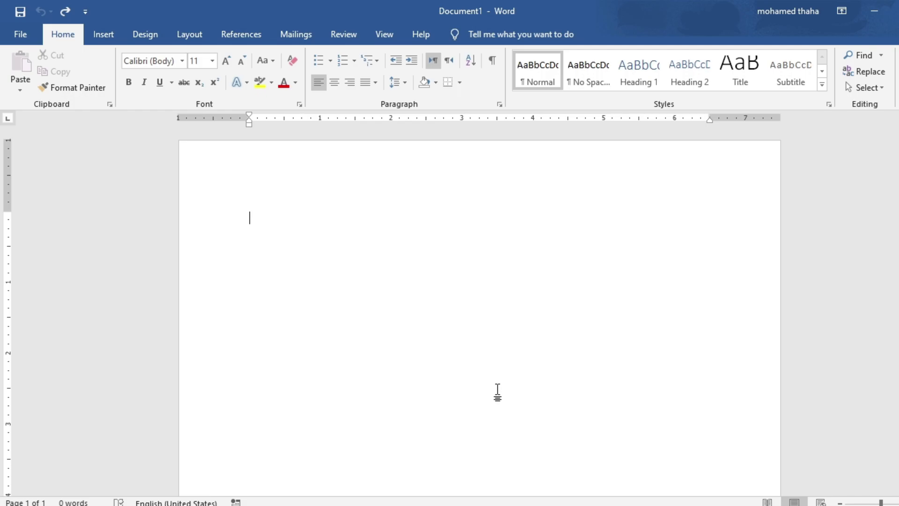
- Fill the blank document with sample text generated by =rand(50)
text(=rand()
text(50)
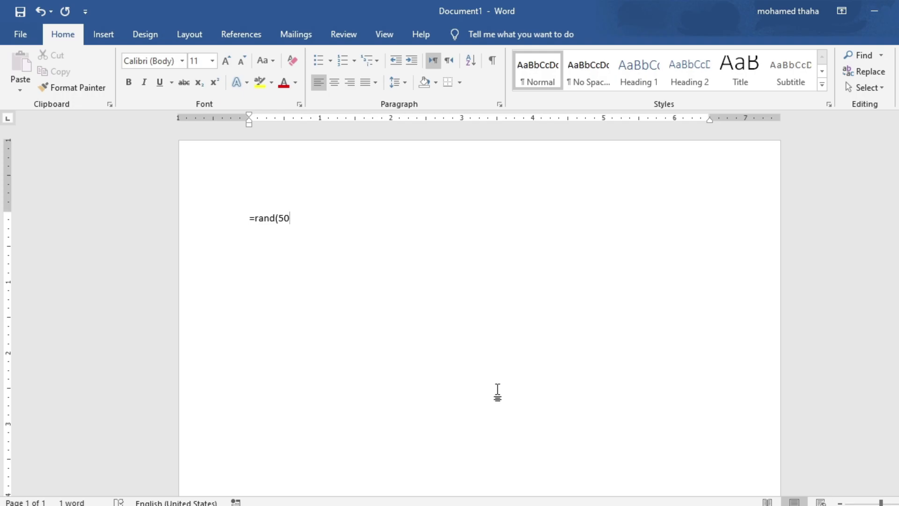
text())
key(Return)
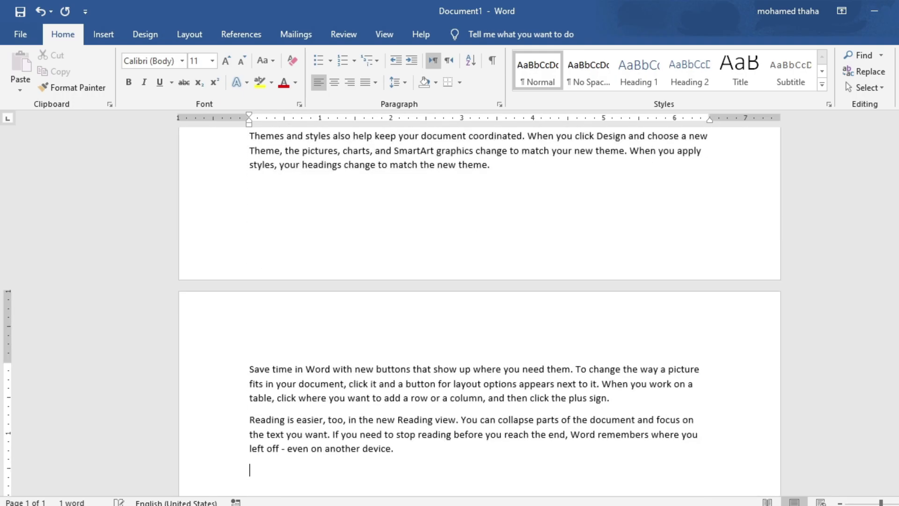
- Look through the generated sample pages, then return to the start of the first page
scroll(448, 347, up, 3)
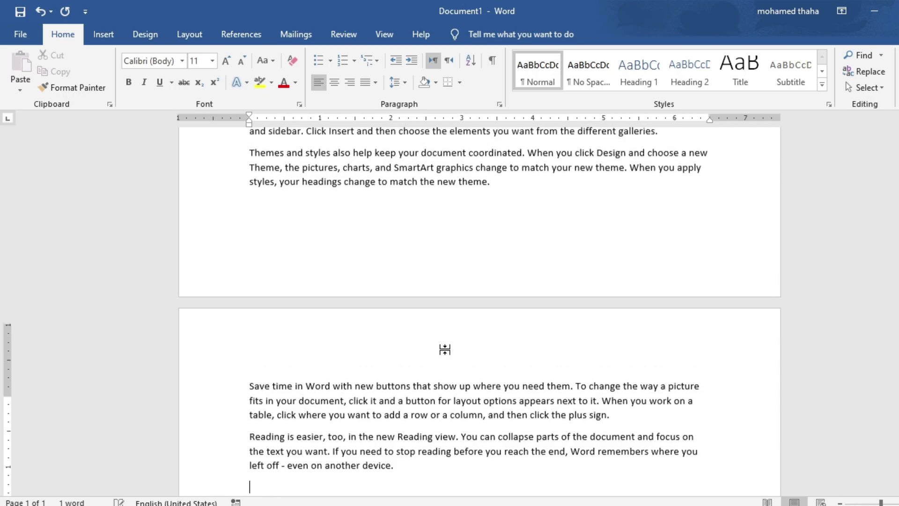
scroll(444, 277, up, 3)
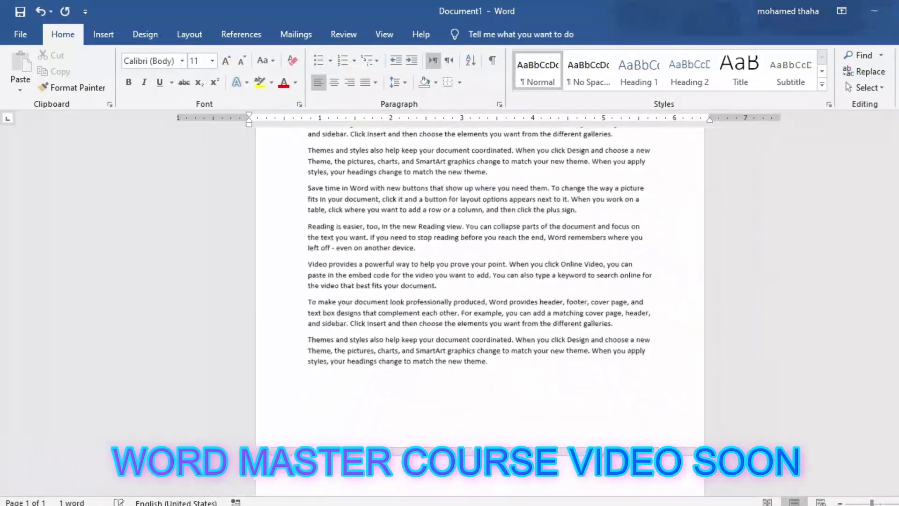
scroll(480, 262, down, 3)
scroll(541, 256, down, 3)
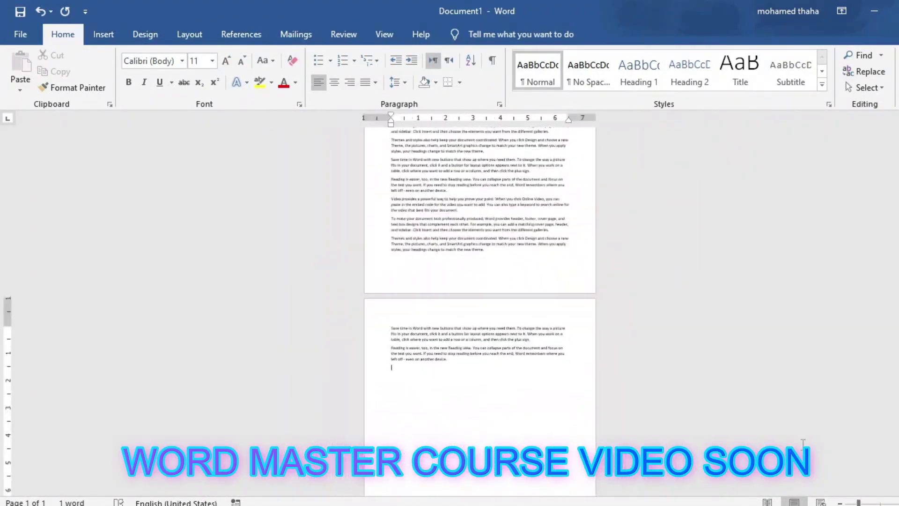
scroll(541, 256, down, 15)
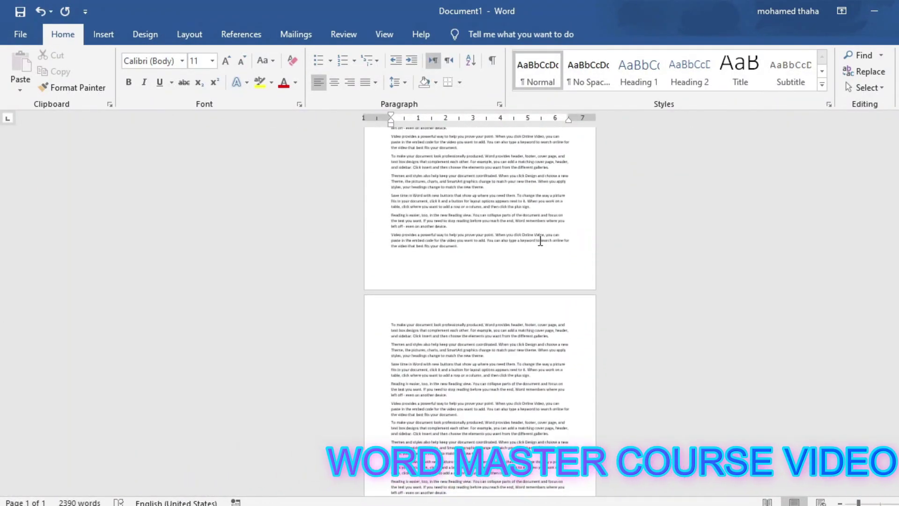
scroll(541, 235, up, 10)
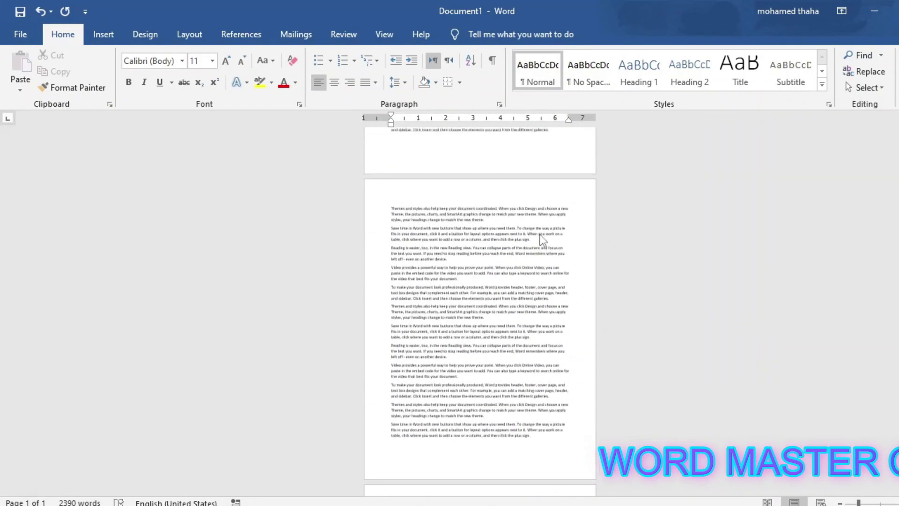
scroll(541, 235, up, 2)
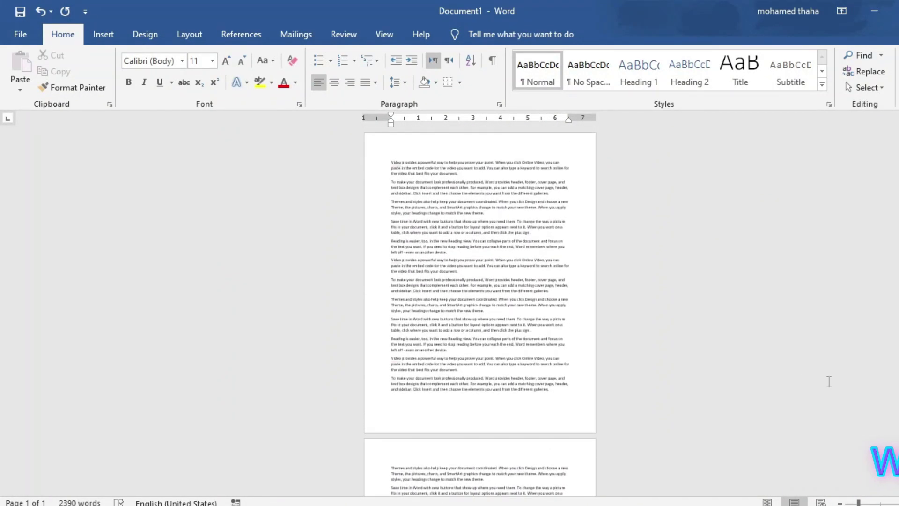
scroll(480, 310, up, 5)
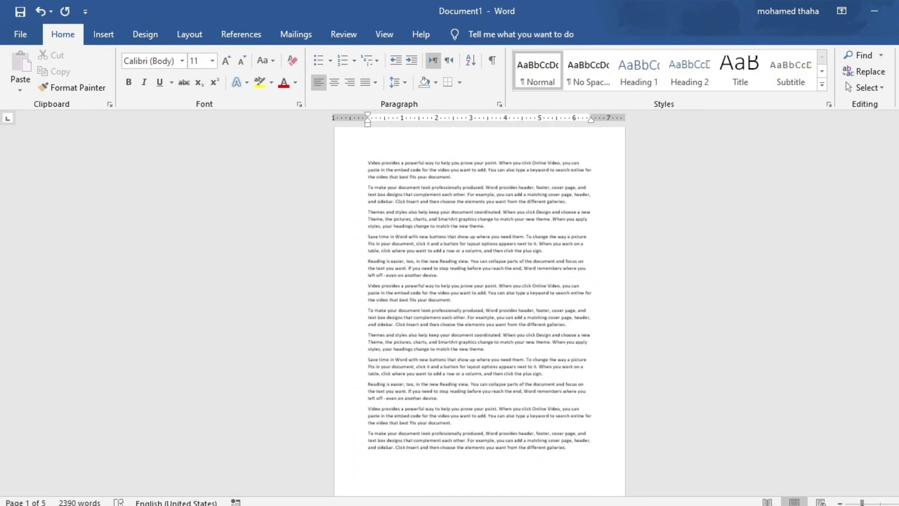
scroll(379, 208, up, 4)
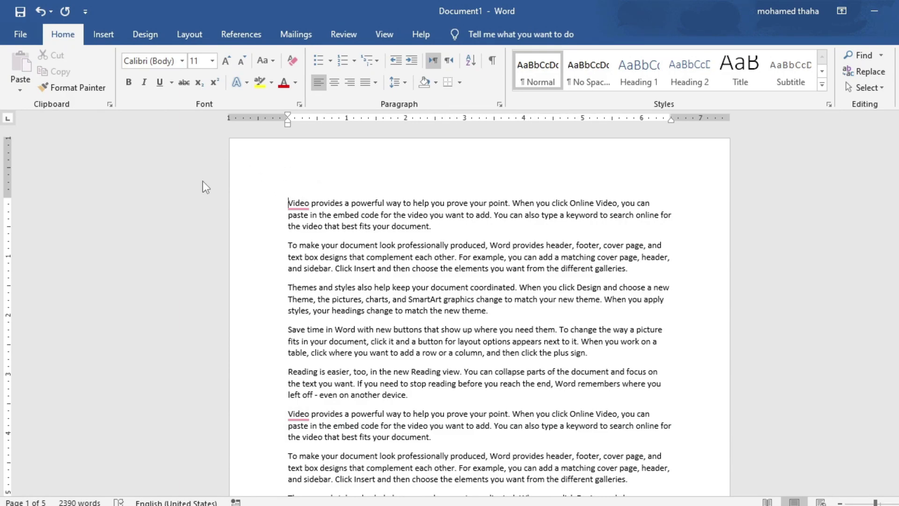
- Insert the built-in Blank header into the document
click(104, 35)
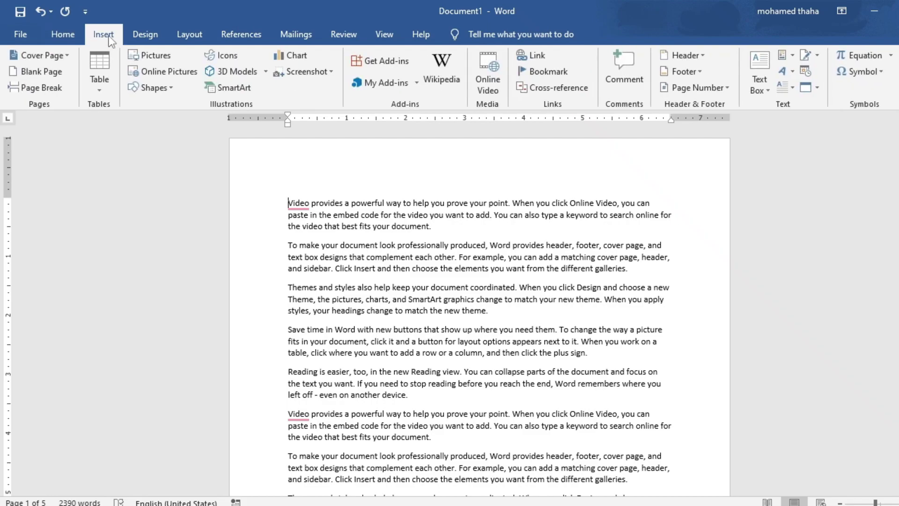
click(681, 52)
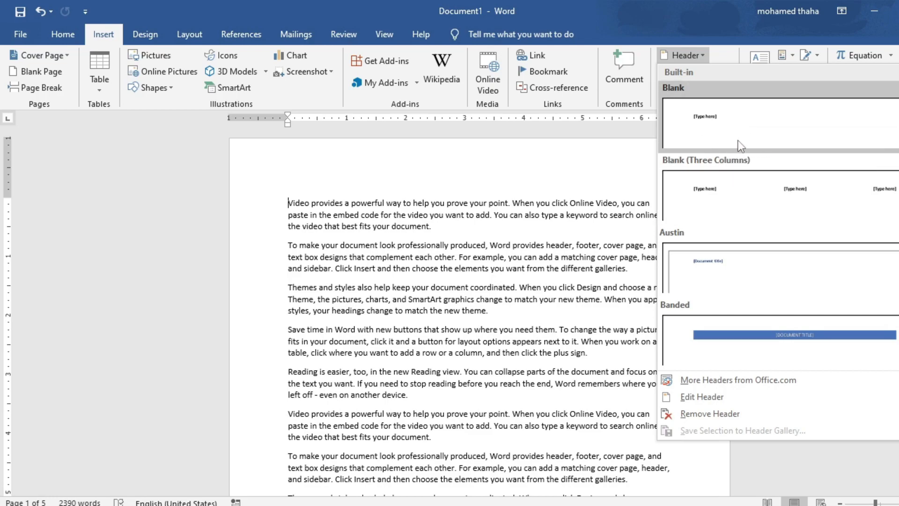
scroll(754, 278, down, 3)
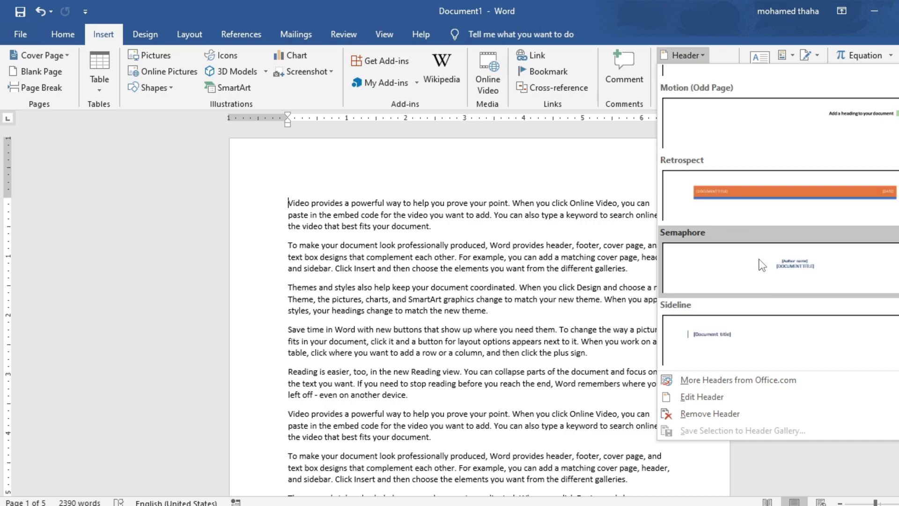
scroll(761, 263, down, 1)
scroll(760, 261, up, 3)
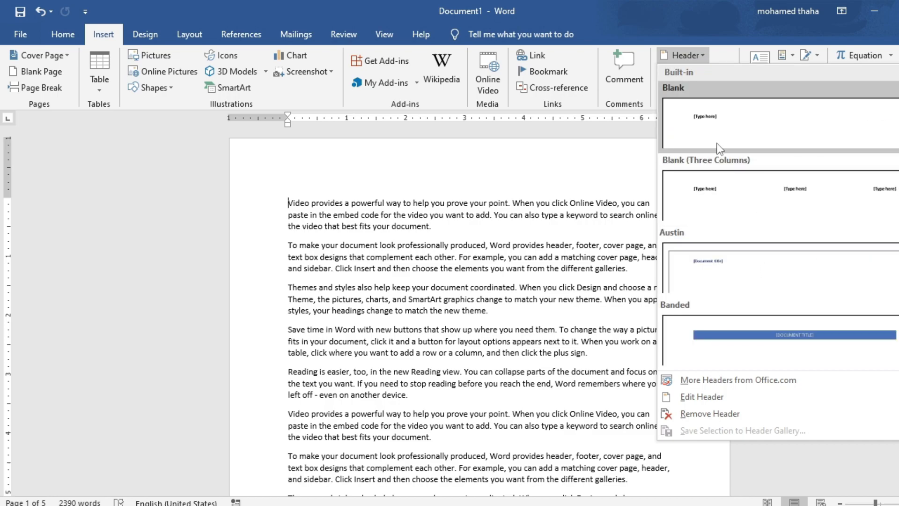
click(737, 135)
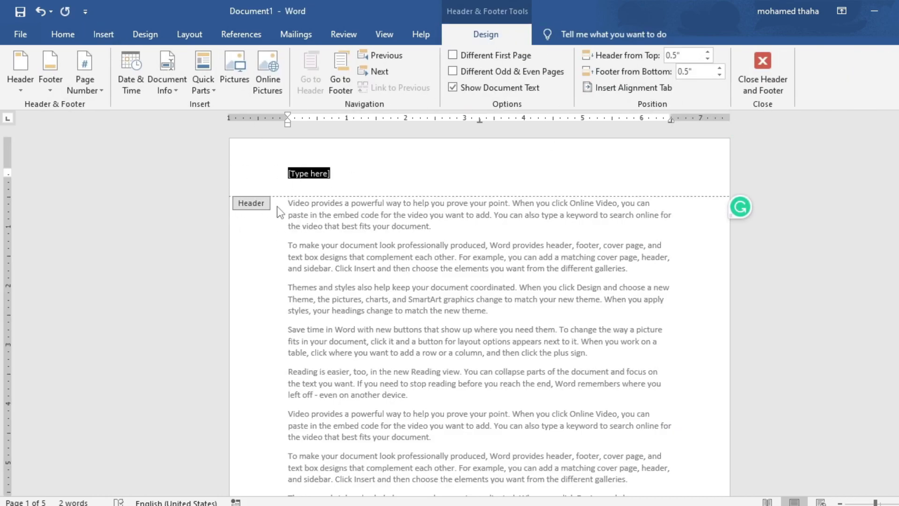
- Replace the [Type here] placeholder in the first page's header with "Tech Tamil Hunter"
scroll(353, 245, down, 10)
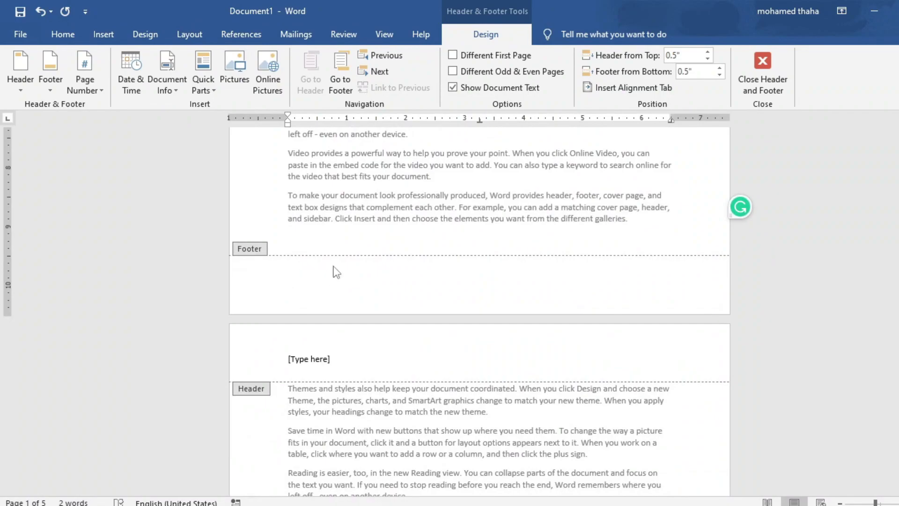
scroll(301, 260, up, 10)
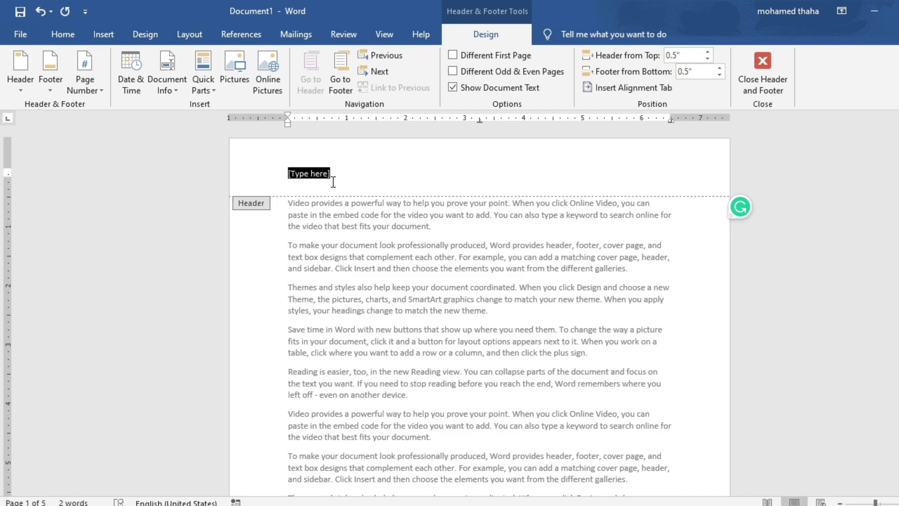
key(Delete)
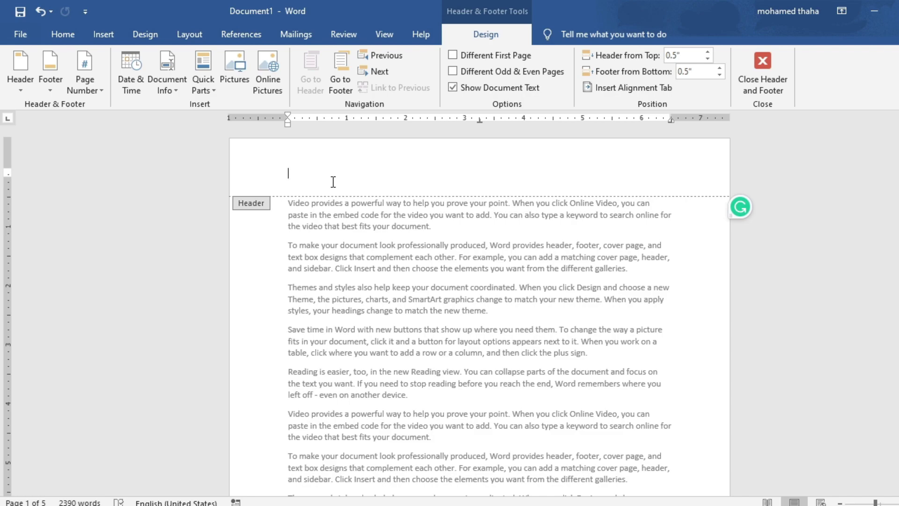
text(A)
key(BackSpace)
text(Tech Tamil )
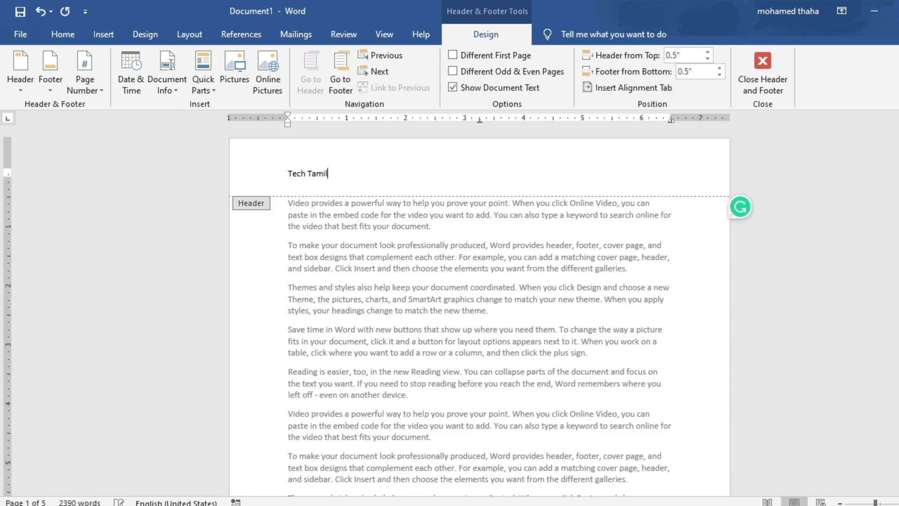
text(Hunter)
- Make the whole "Tech Tamil Hunter" header line bold
drag(357, 175, 281, 177)
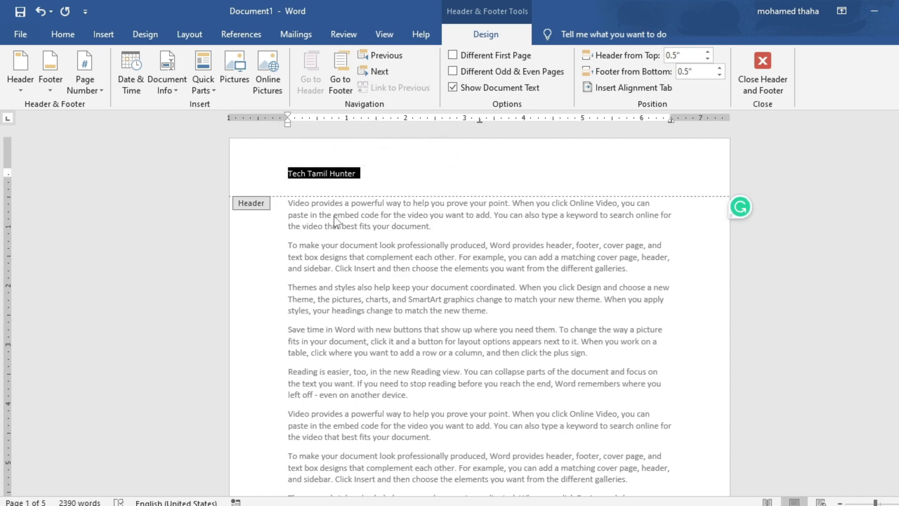
click(343, 176)
double_click(341, 177)
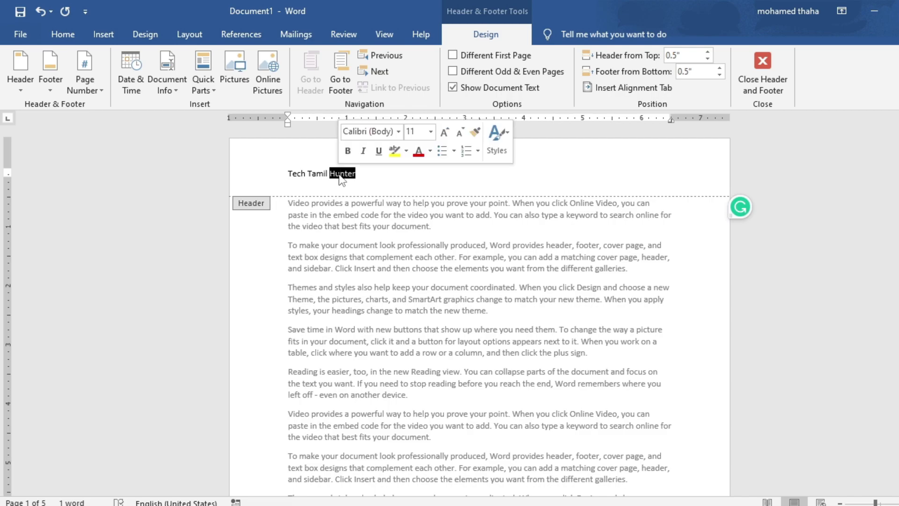
triple_click(341, 179)
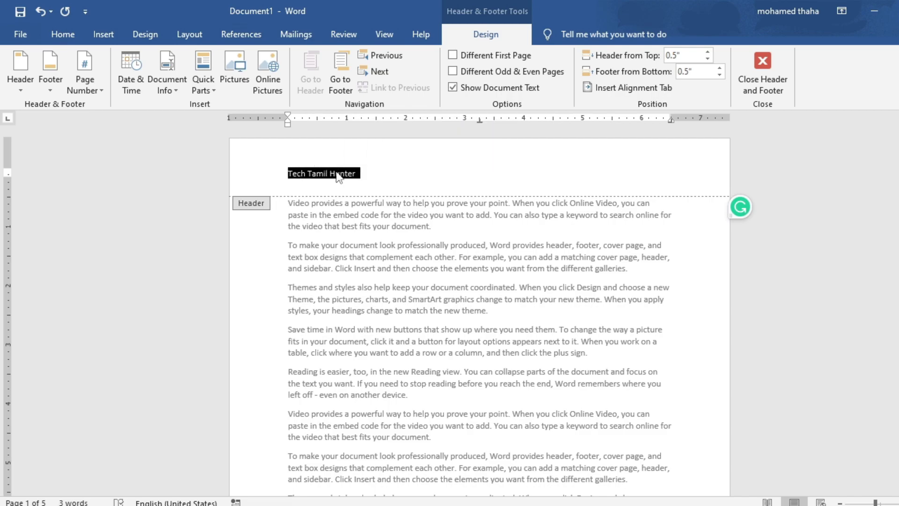
right_click(356, 174)
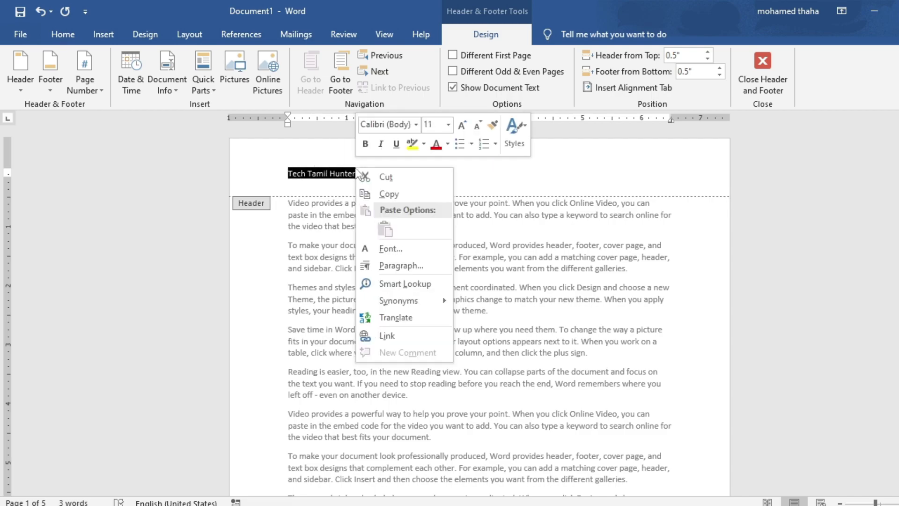
click(366, 144)
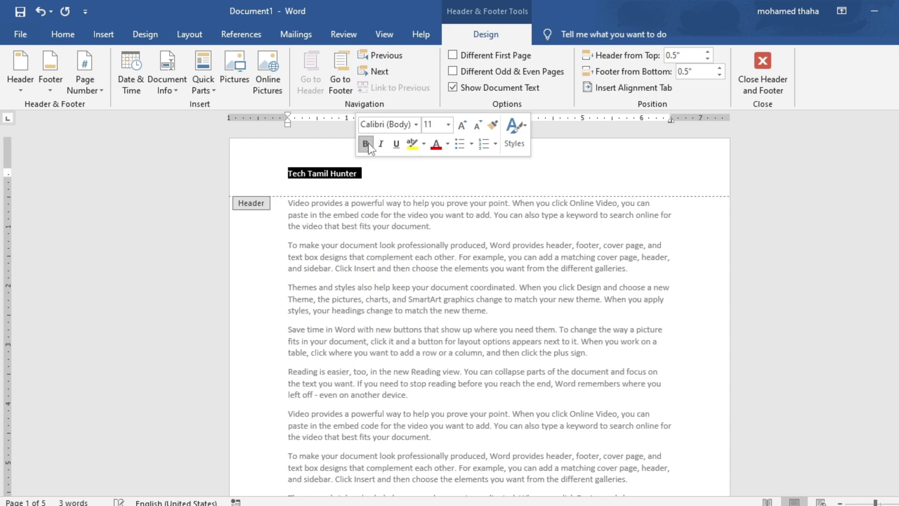
- Set the "Tech Tamil Hunter" header text to Arial Black at size 22
click(405, 125)
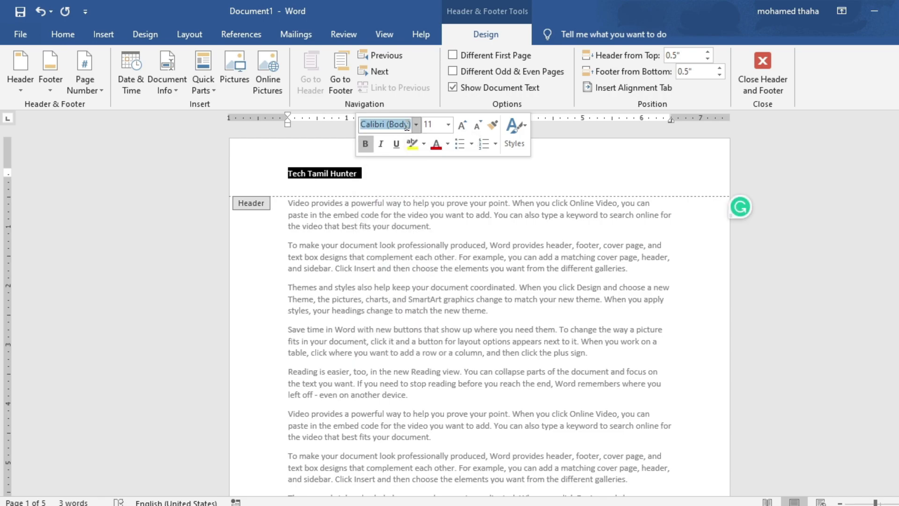
click(416, 125)
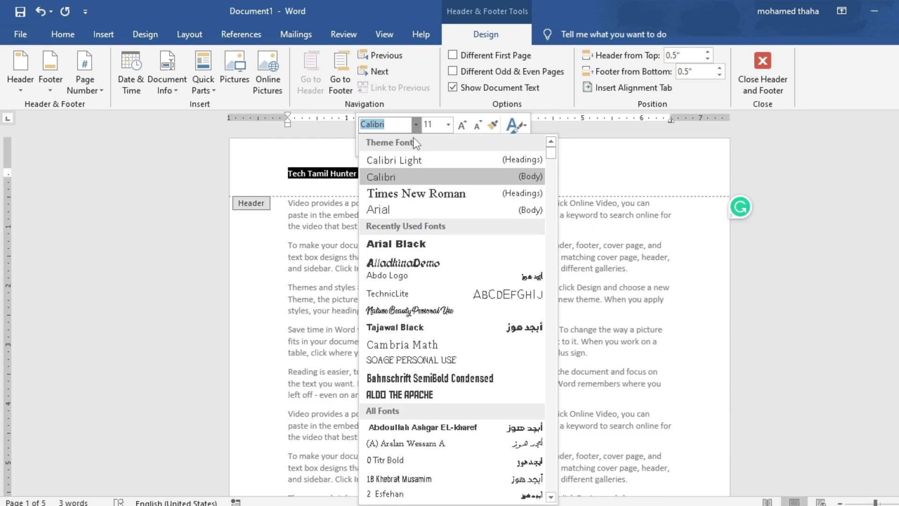
click(406, 246)
click(448, 125)
click(437, 262)
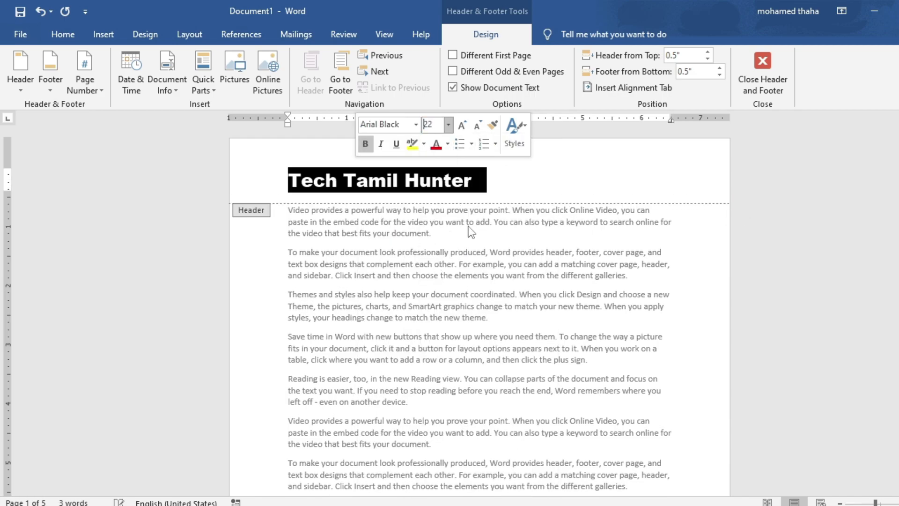
click(493, 187)
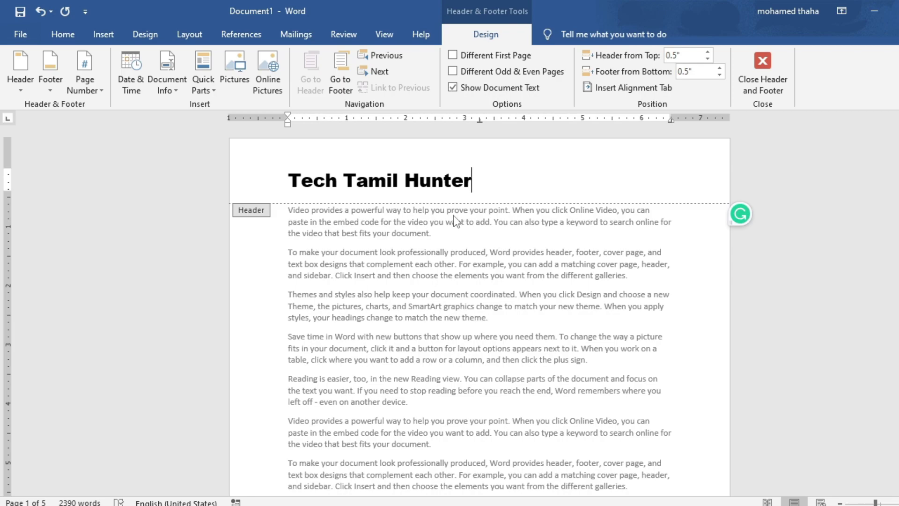
- Check how the header appears on the following pages of the document
scroll(454, 216, down, 5)
scroll(448, 322, down, 1)
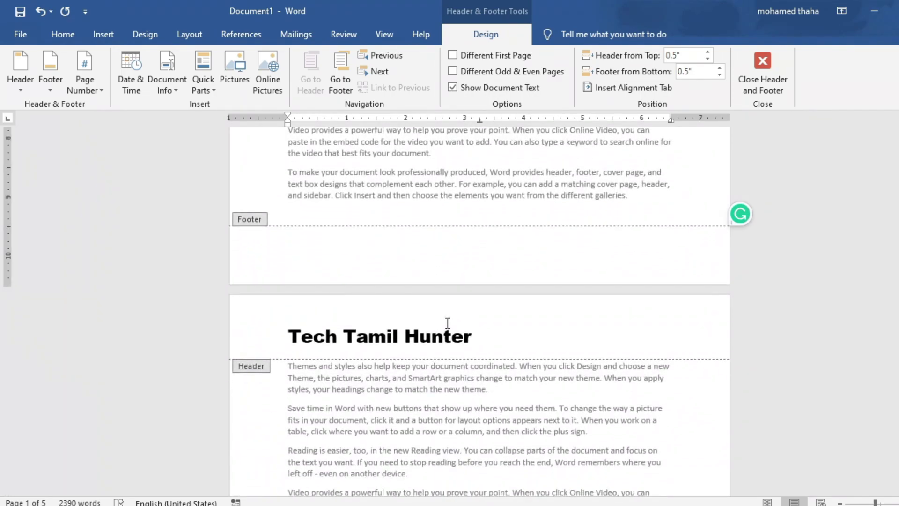
scroll(464, 328, down, 3)
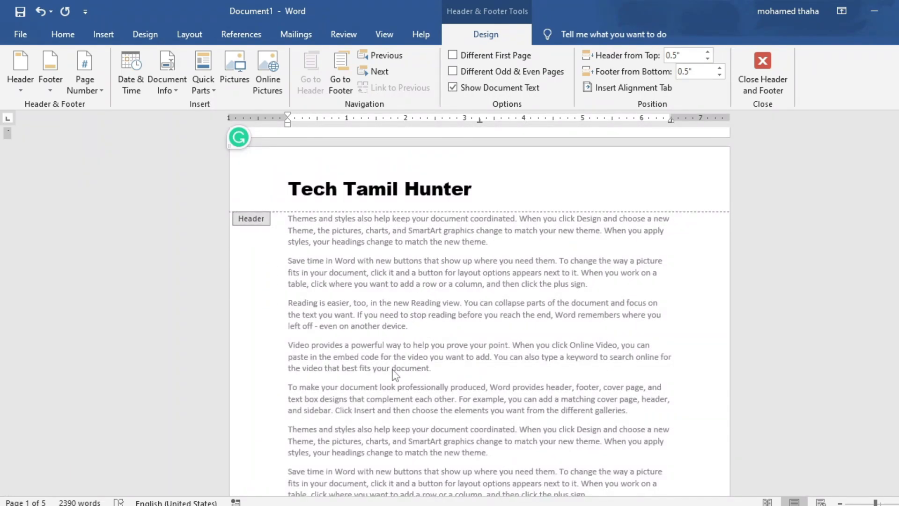
scroll(391, 368, down, 10)
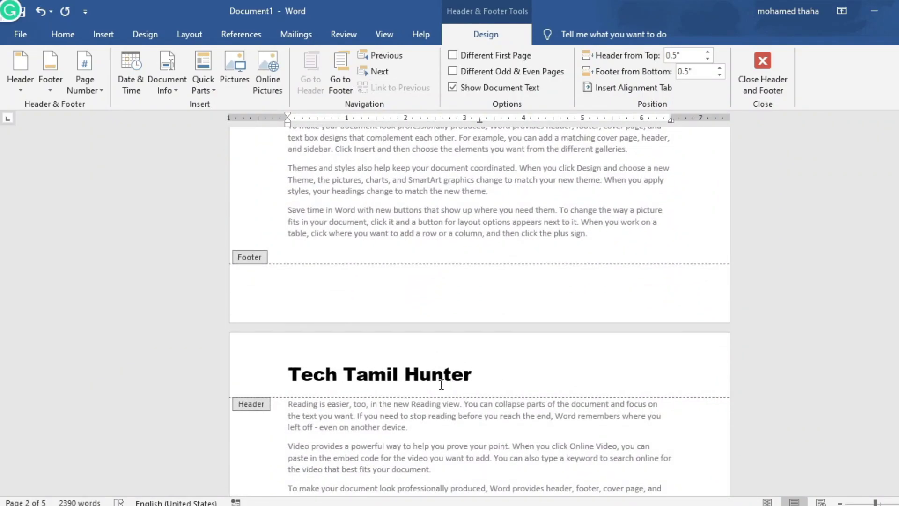
scroll(470, 380, down, 12)
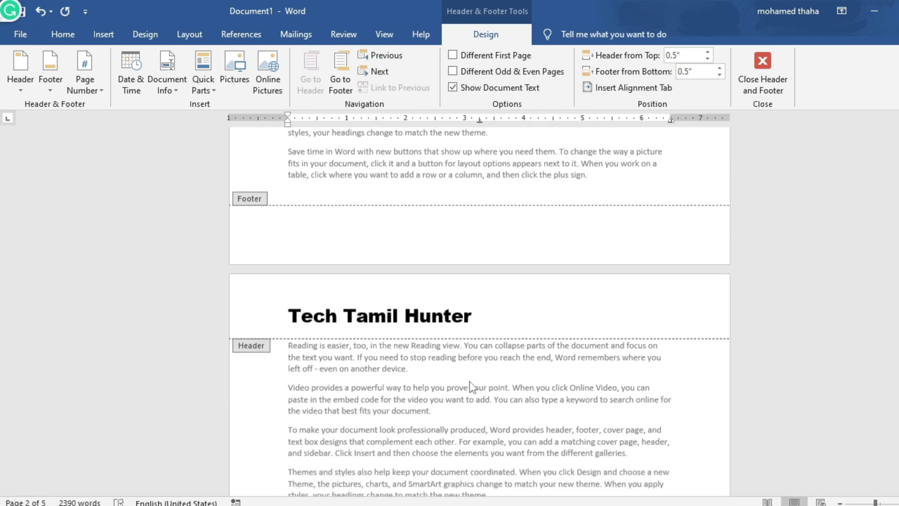
scroll(468, 380, down, 10)
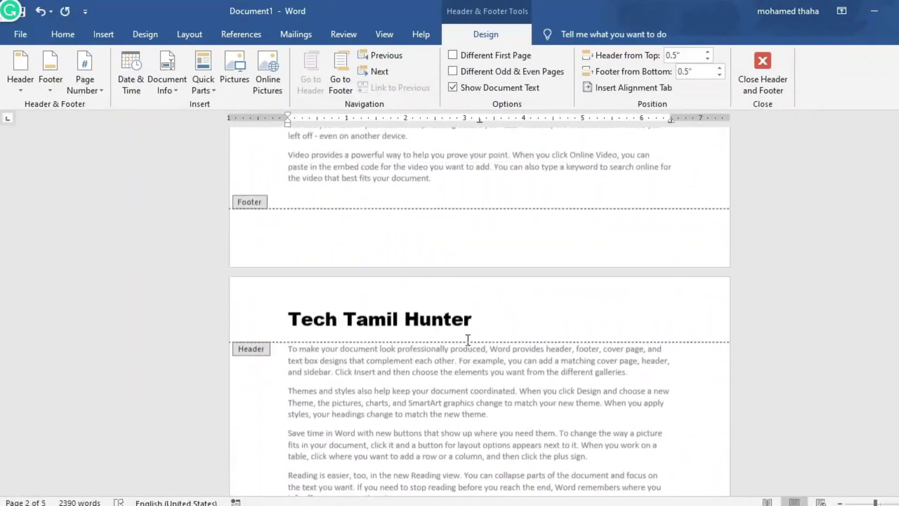
scroll(479, 305, down, 10)
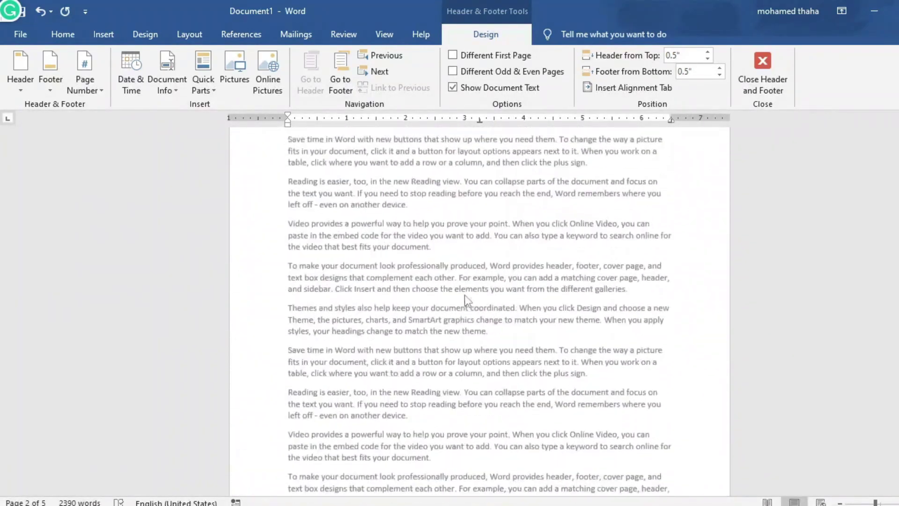
key(End)
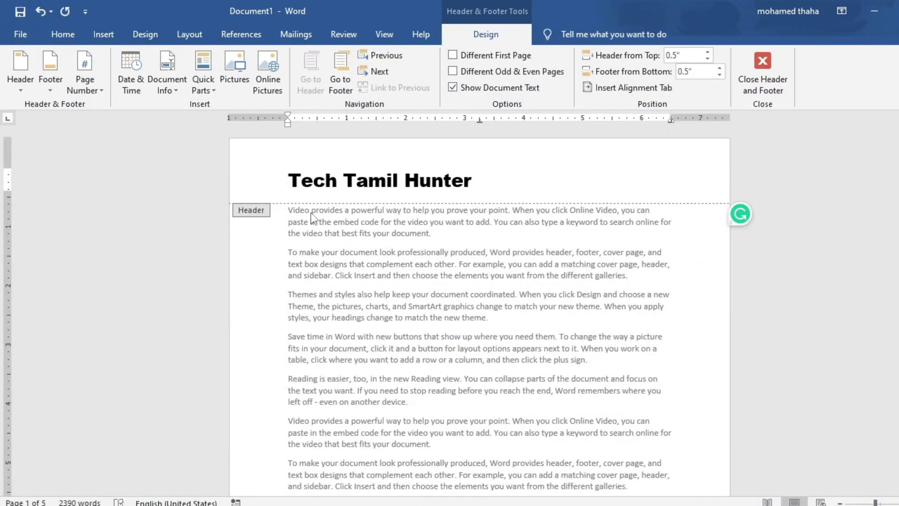
- Give the first page its own header and footer, and compare the first page's header with the second page's
scroll(449, 421, down, 1)
scroll(449, 421, down, 15)
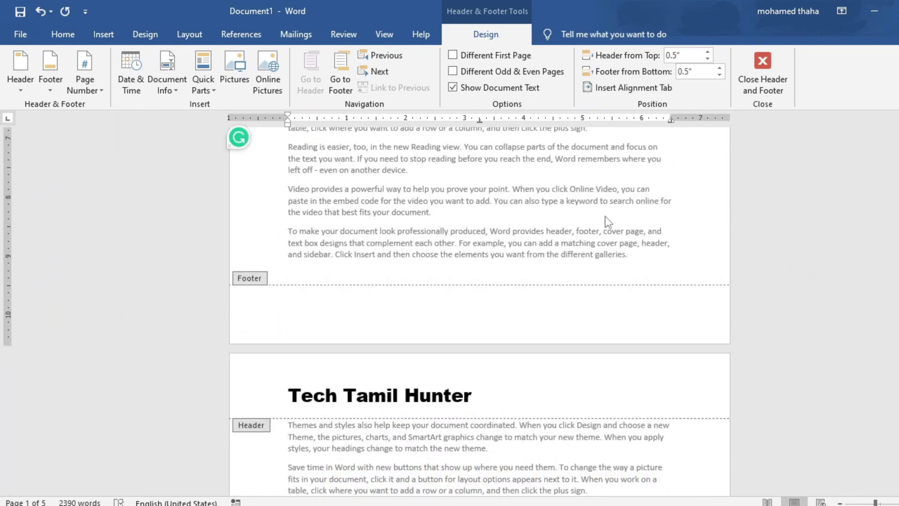
scroll(622, 279, up, 10)
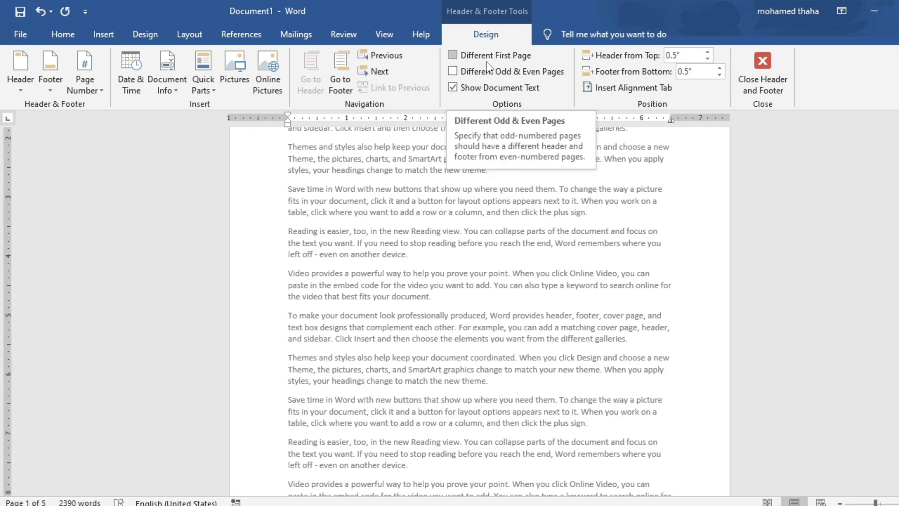
scroll(515, 73, up, 1)
scroll(511, 70, up, 3)
scroll(506, 69, down, 4)
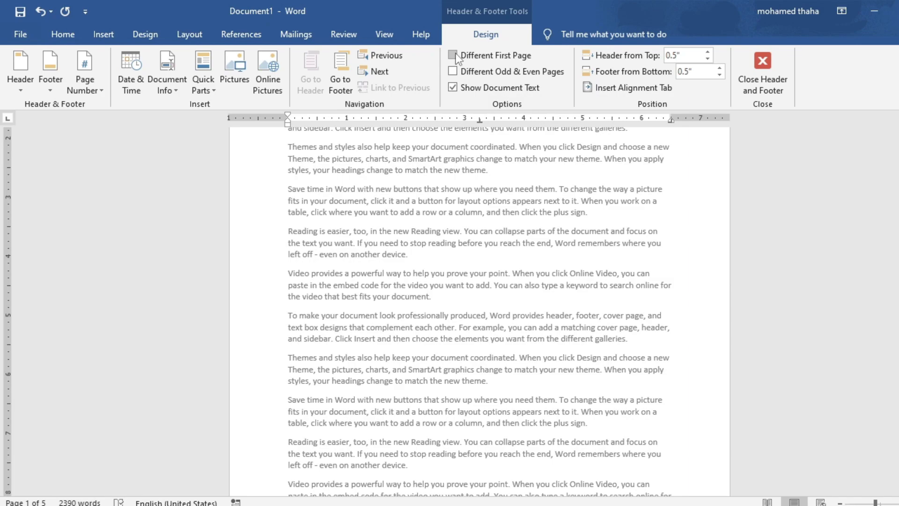
click(456, 54)
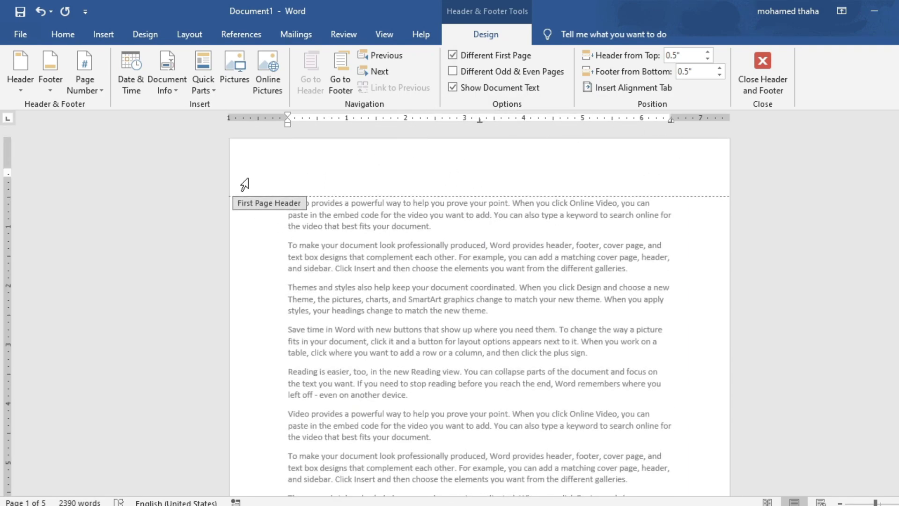
scroll(375, 286, down, 5)
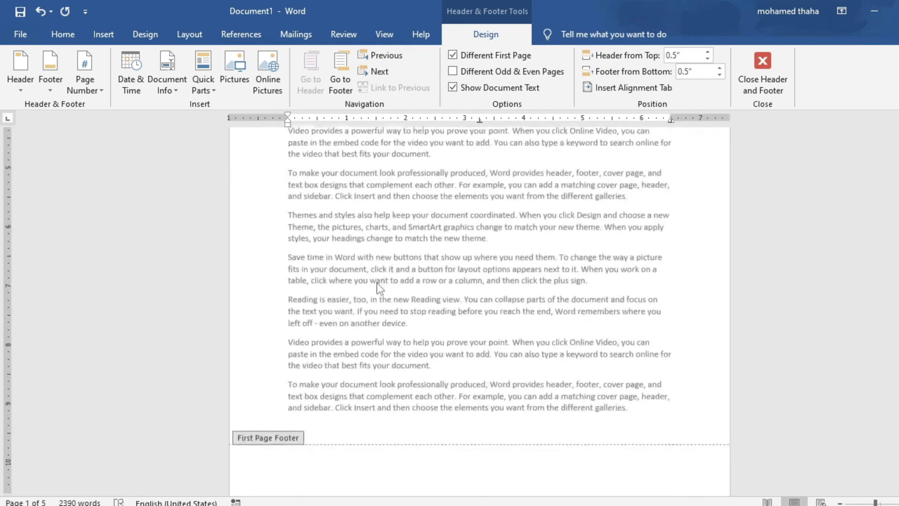
scroll(379, 287, down, 6)
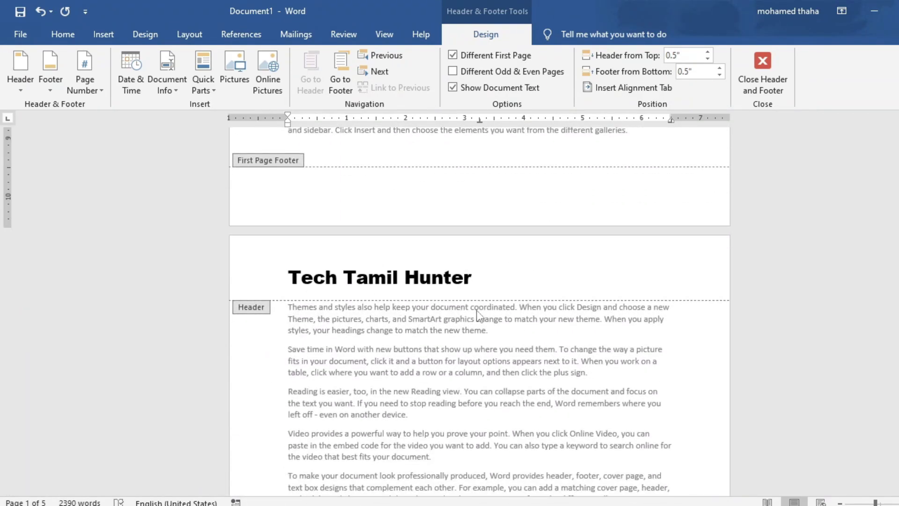
scroll(473, 313, down, 15)
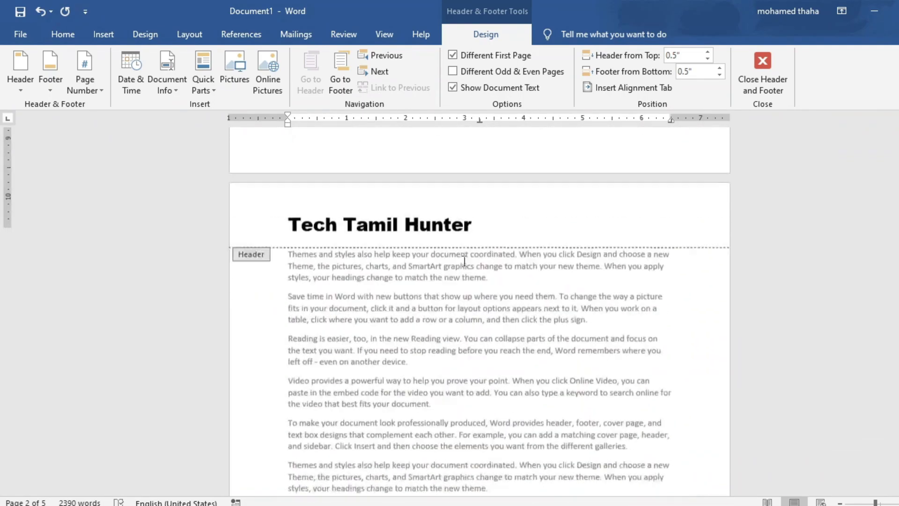
scroll(464, 261, up, 15)
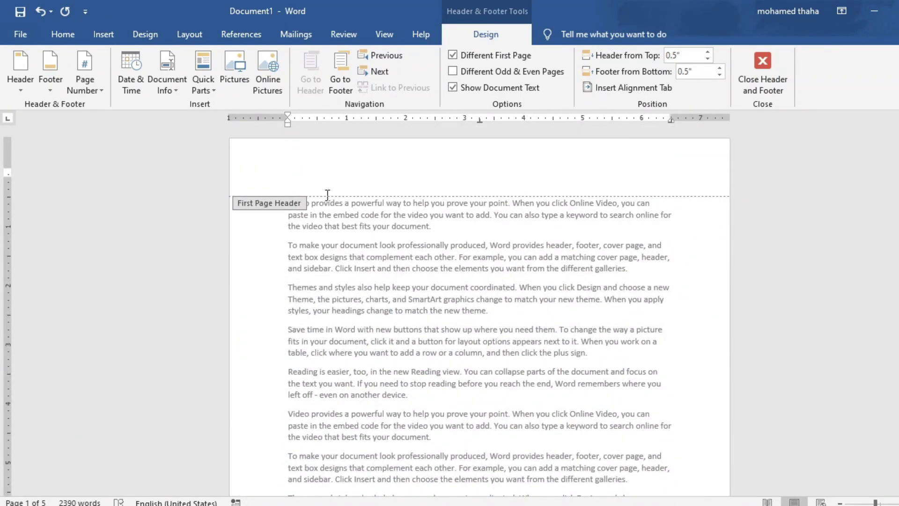
- Undo the header edits back to the point where the document has no "Tech Tamil Hunter" header
key(ctrl+z)
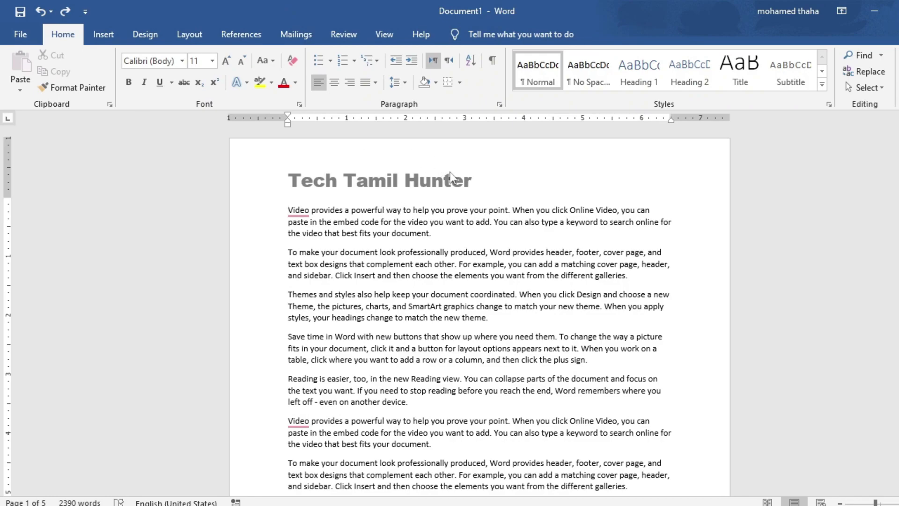
key(ctrl+z)
key(ctrl+z)
key(ctrl+z)
key(ctrl+z)
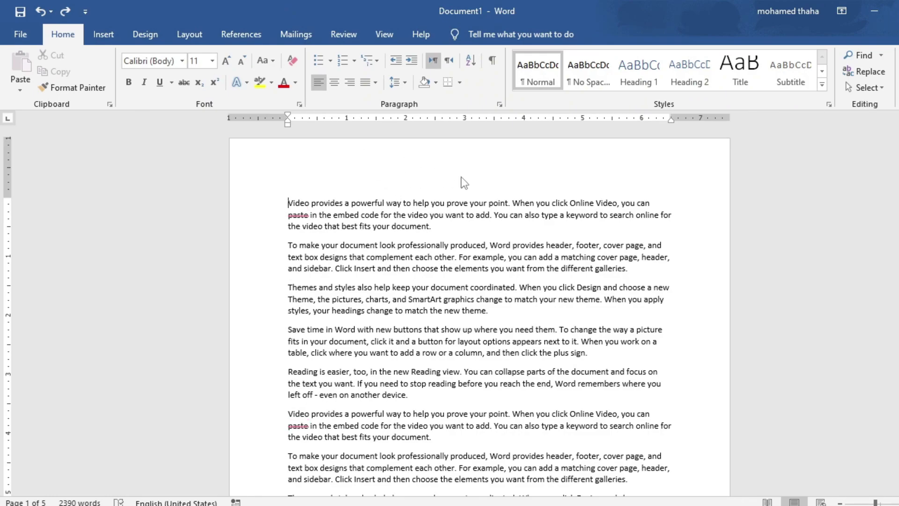
- Insert the built-in Whisp header, which has author, date and document title fields
click(99, 34)
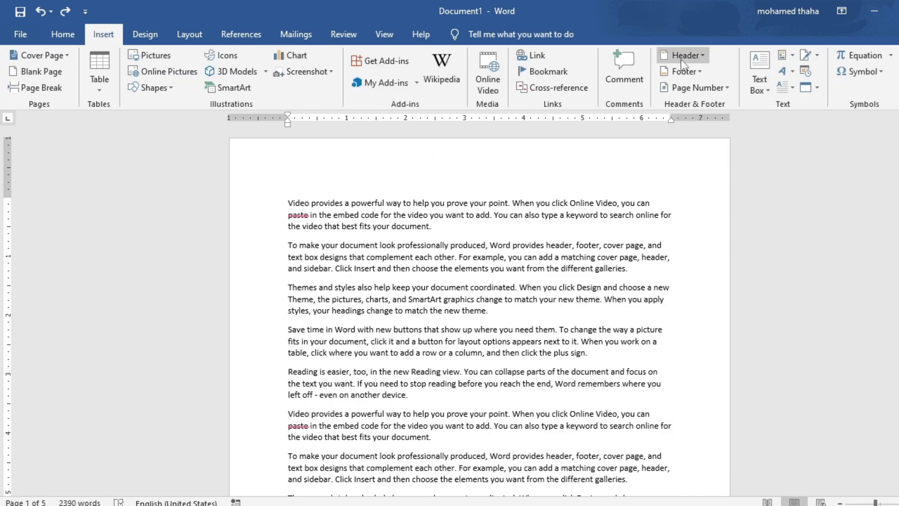
click(681, 60)
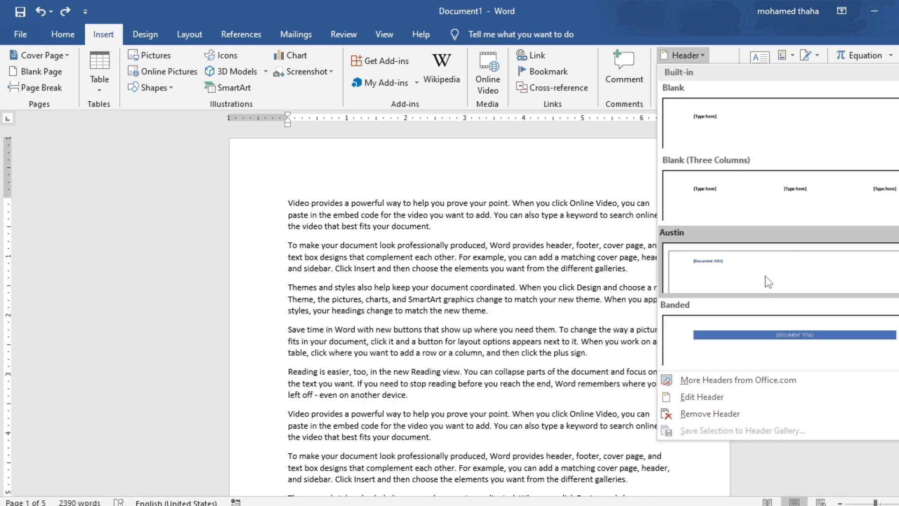
scroll(766, 277, down, 3)
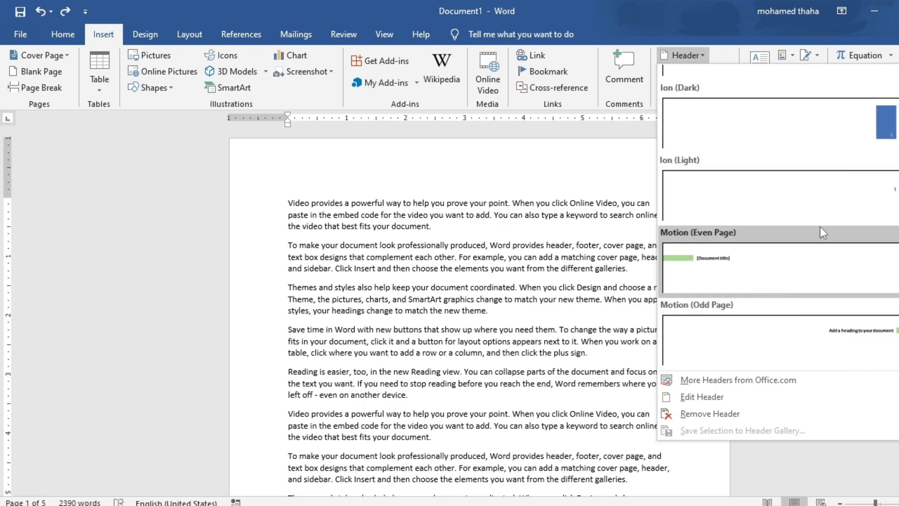
scroll(804, 195, down, 2)
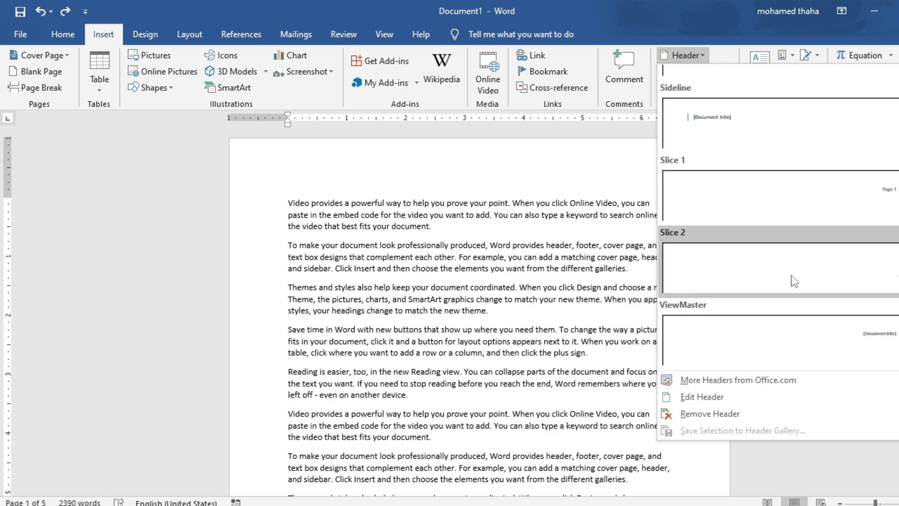
scroll(795, 282, down, 1)
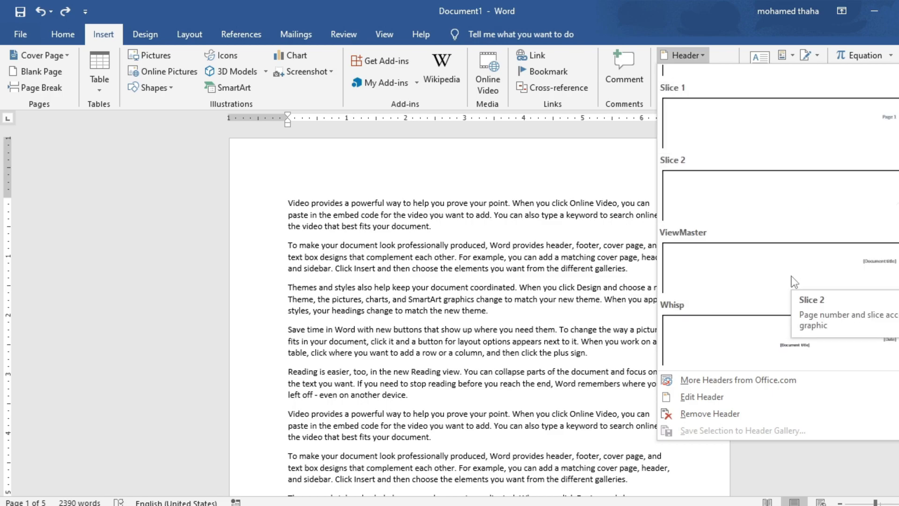
click(745, 334)
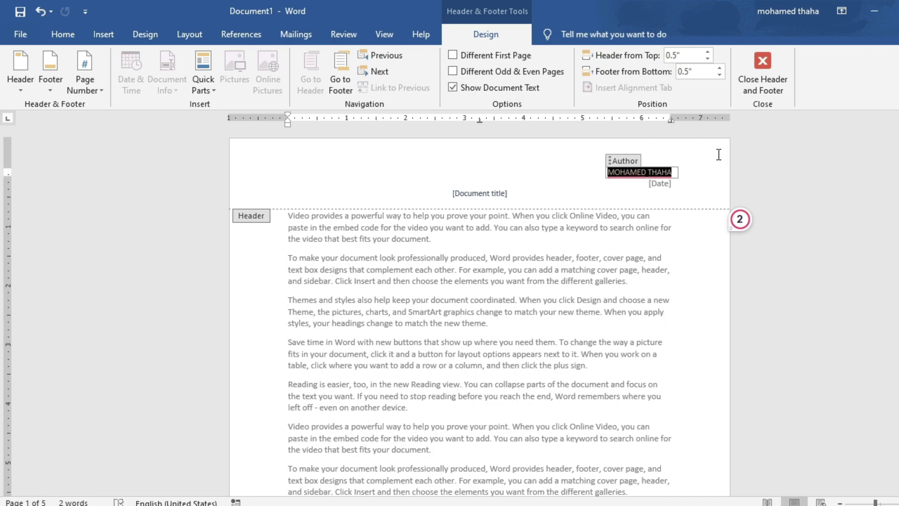
- Replace the name in the header's Author field with a different author name
key(Delete)
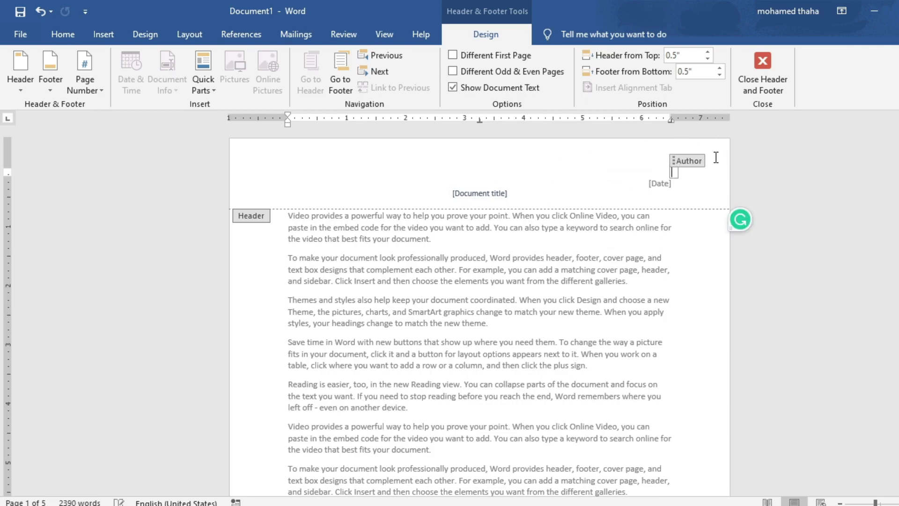
text(AMHAR)
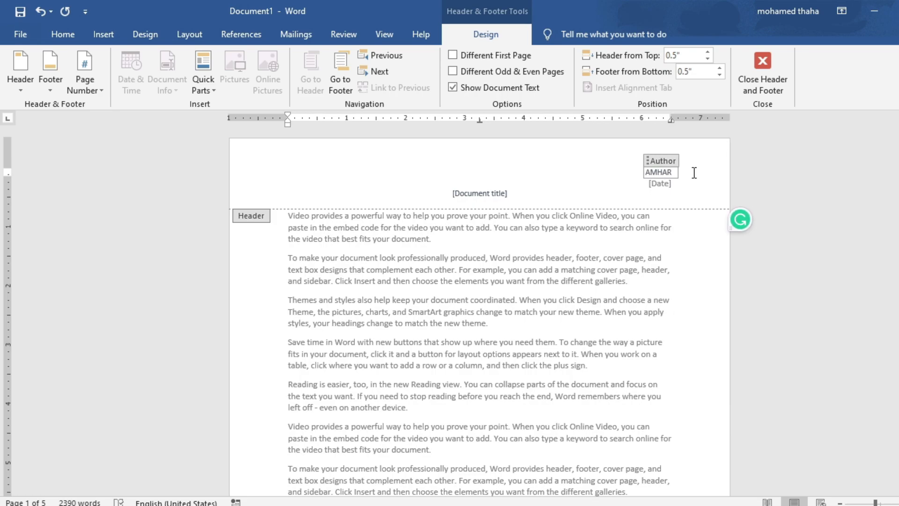
double_click(670, 173)
key(Delete)
- Set the header's Date field to today's date from its calendar
click(677, 184)
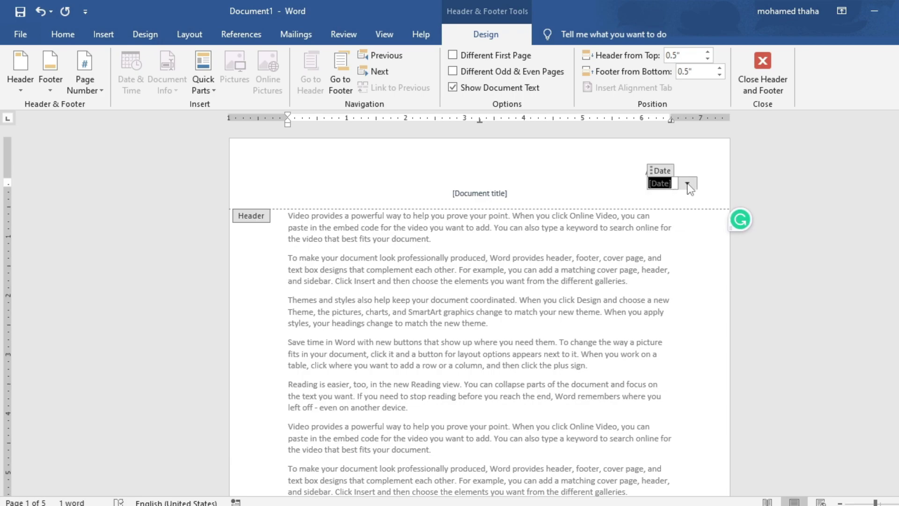
click(688, 184)
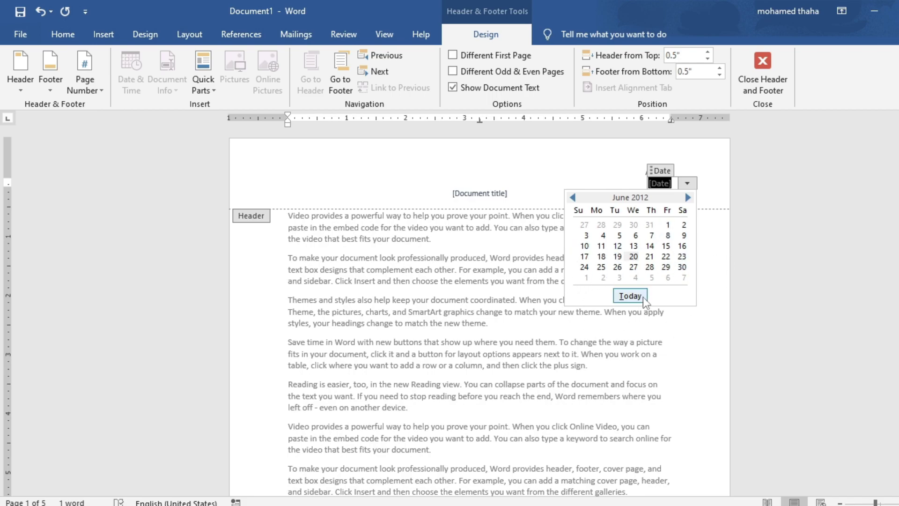
click(642, 296)
click(698, 161)
click(687, 191)
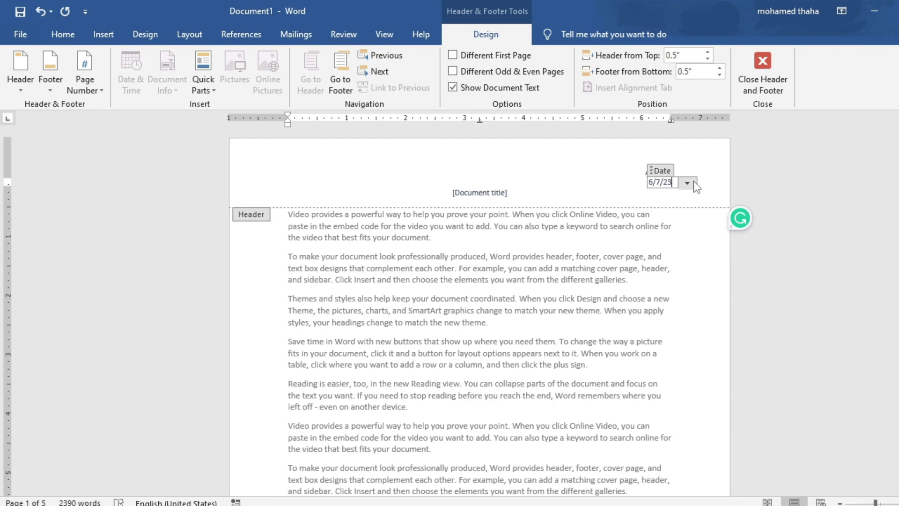
- Clear the date in the header and delete the Date field itself
key(BackSpace)
key(BackSpace)
key(BackSpace)
key(BackSpace)
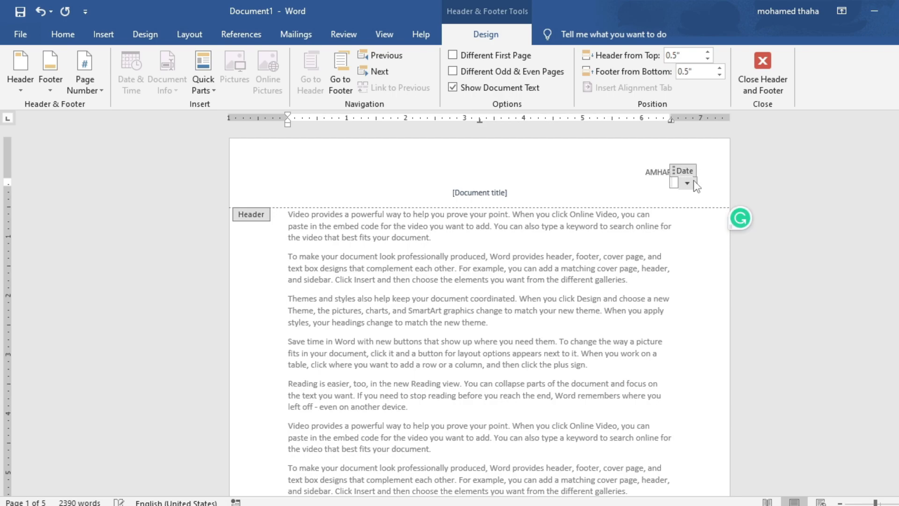
key(BackSpace)
key(BackSpace)
key(BackSpace)
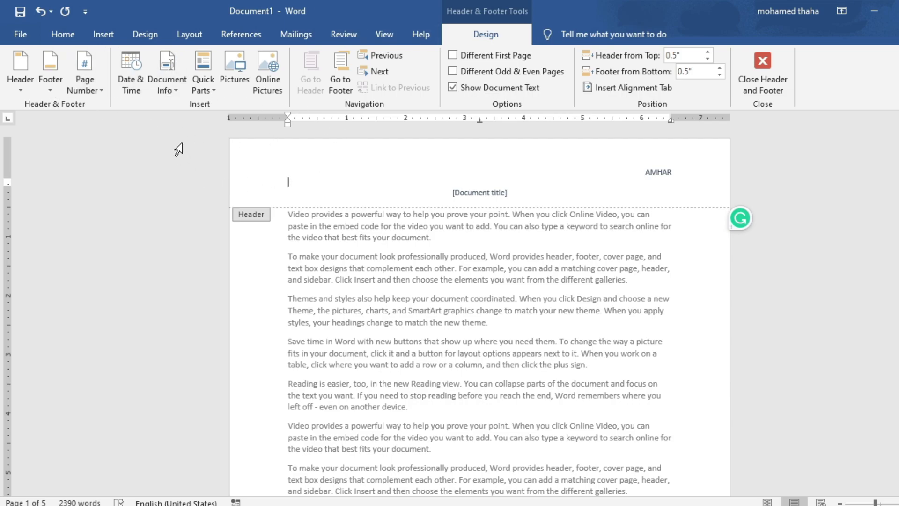
- Insert the current date in the header in the "Wednesday, June 7, 2023" format with automatic updating off, and check it on page 2
click(136, 81)
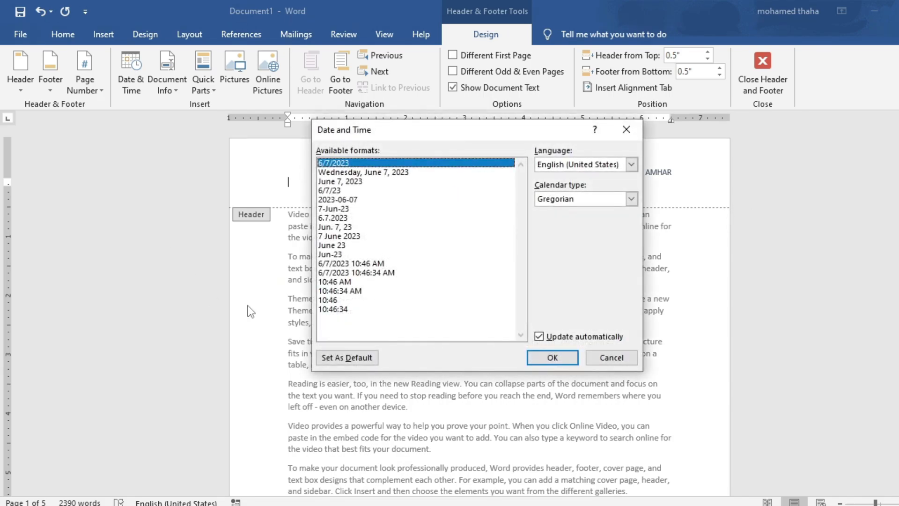
click(373, 173)
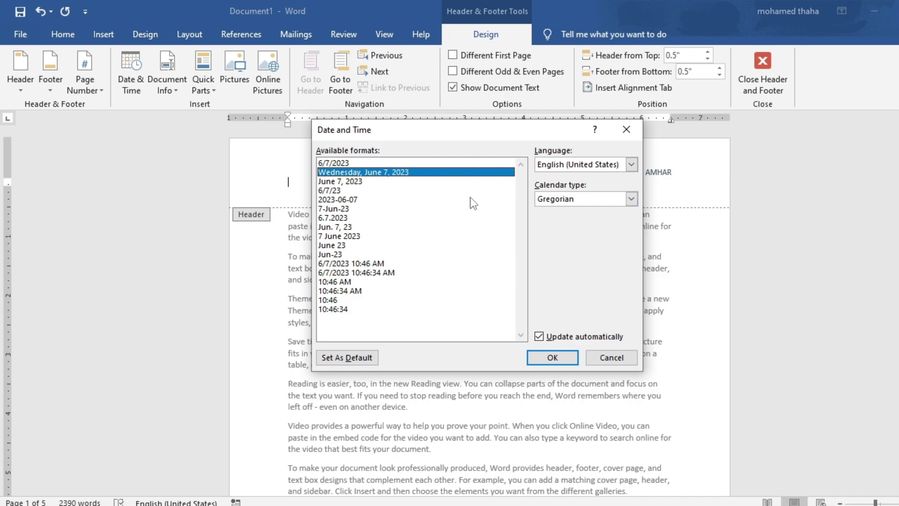
click(542, 337)
click(553, 358)
scroll(479, 305, down, 10)
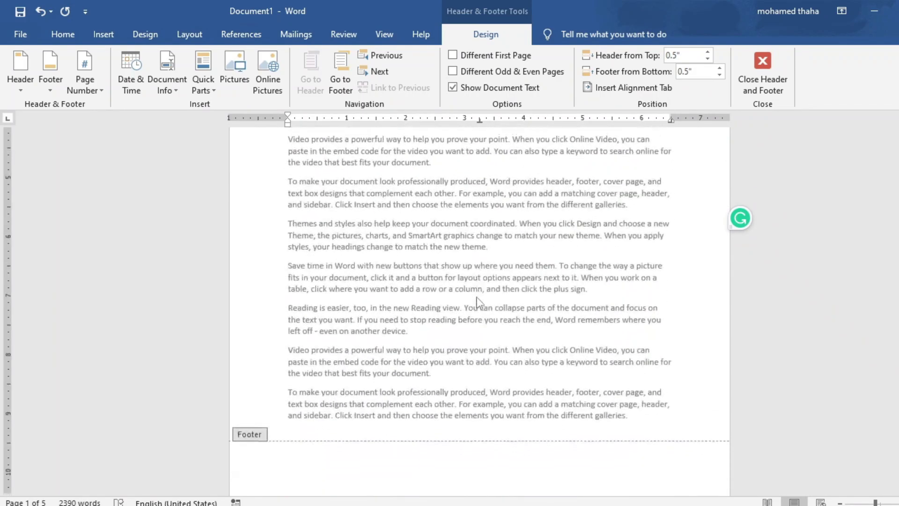
scroll(476, 295, down, 1)
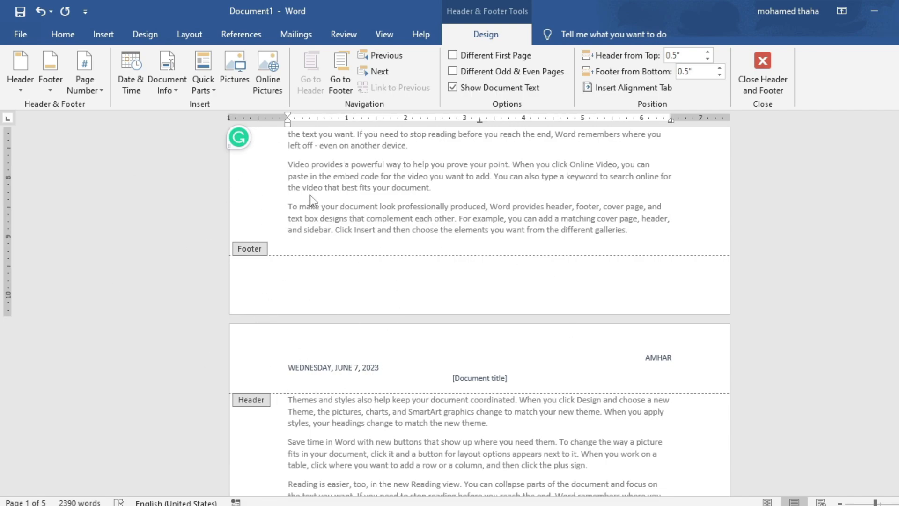
- Browse the built-in footer designs and insert the Ion (Light) footer with document title and author name
click(46, 80)
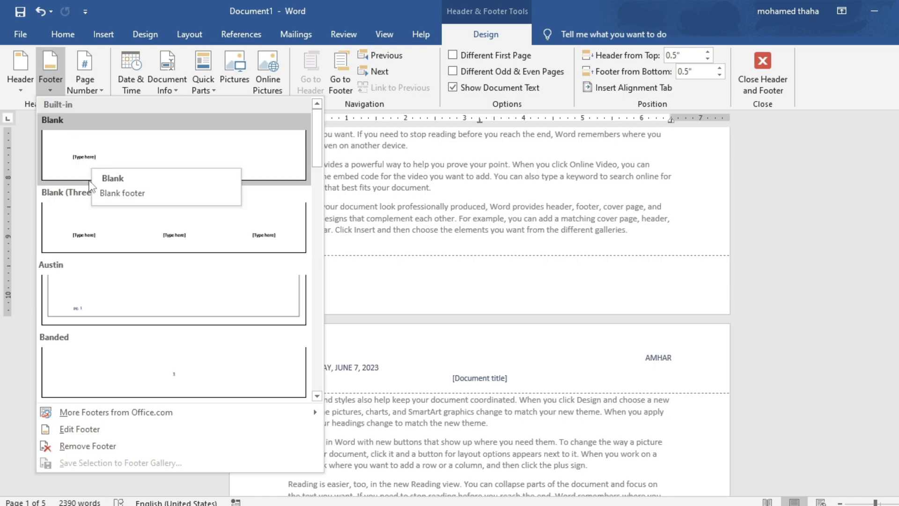
scroll(90, 183, down, 3)
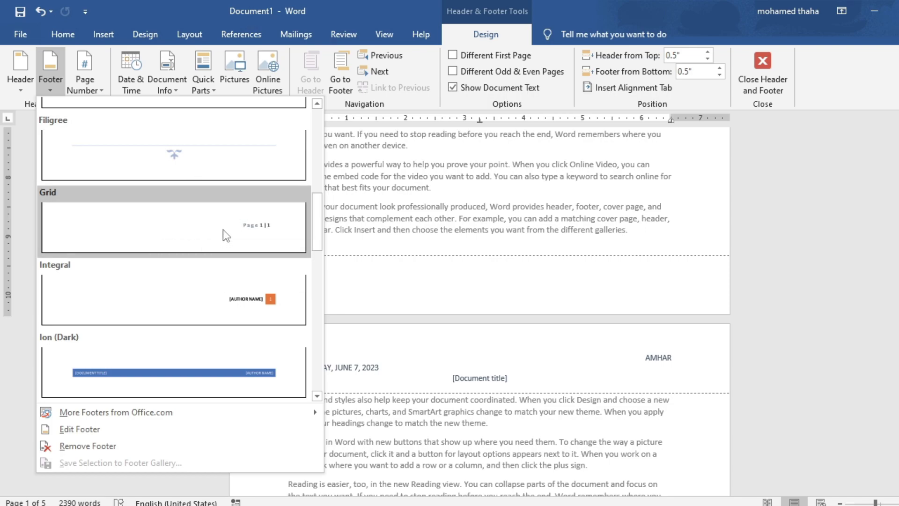
scroll(246, 238, down, 3)
scroll(247, 239, down, 3)
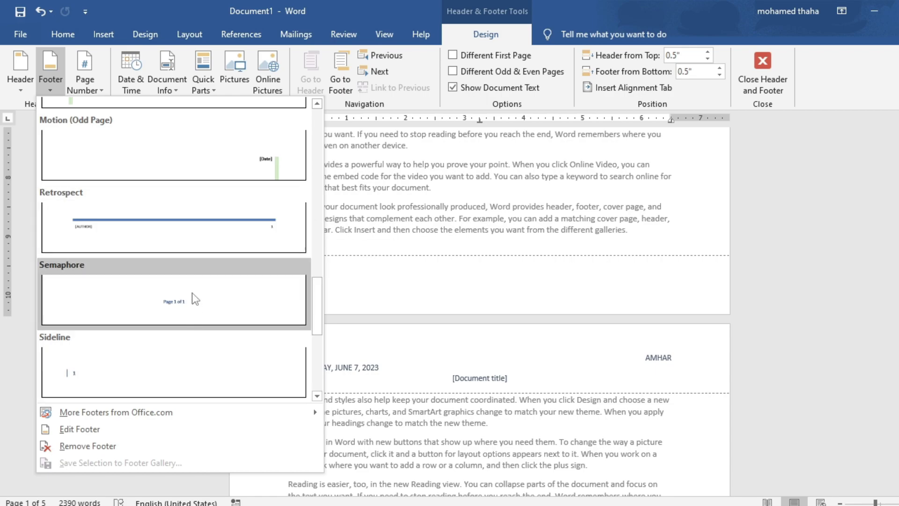
scroll(192, 299, down, 4)
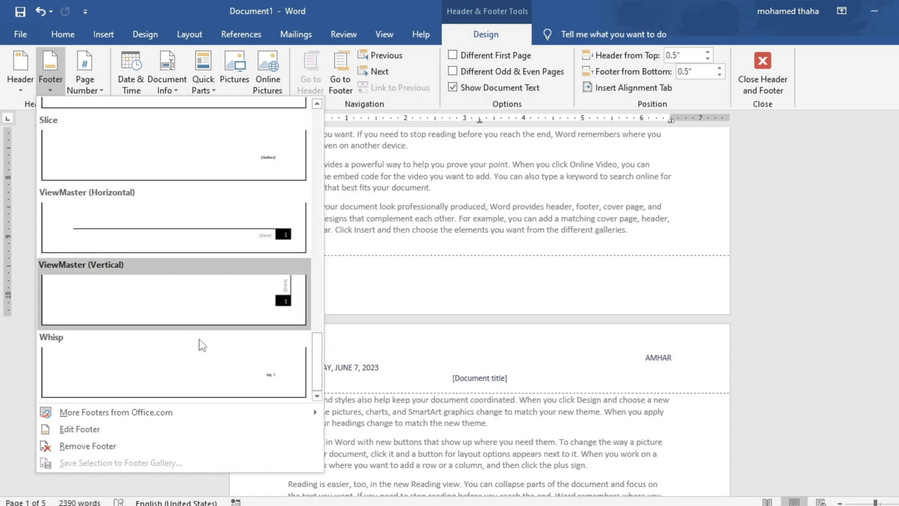
scroll(225, 293, up, 3)
scroll(227, 288, up, 3)
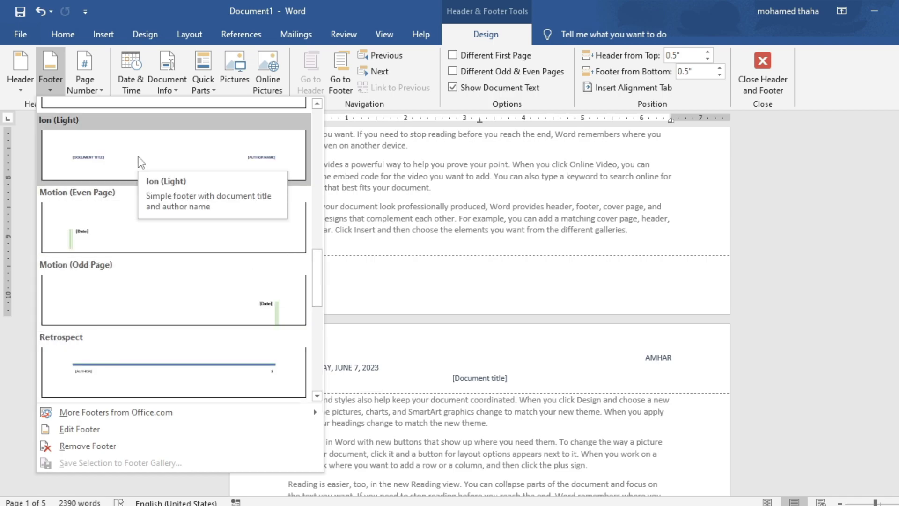
click(138, 160)
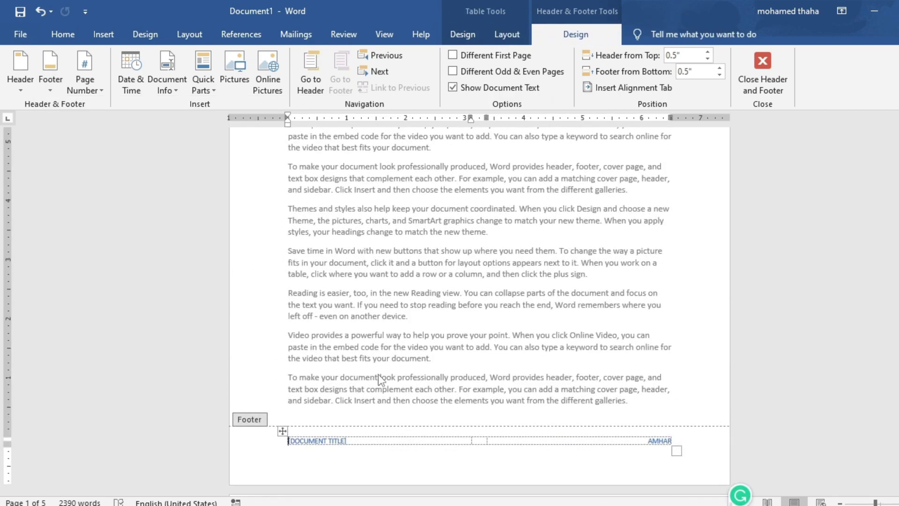
- Fill in the footer's document title with "TECH TAMIL HUNTER" and check the footer across the following pages
scroll(380, 382, down, 1)
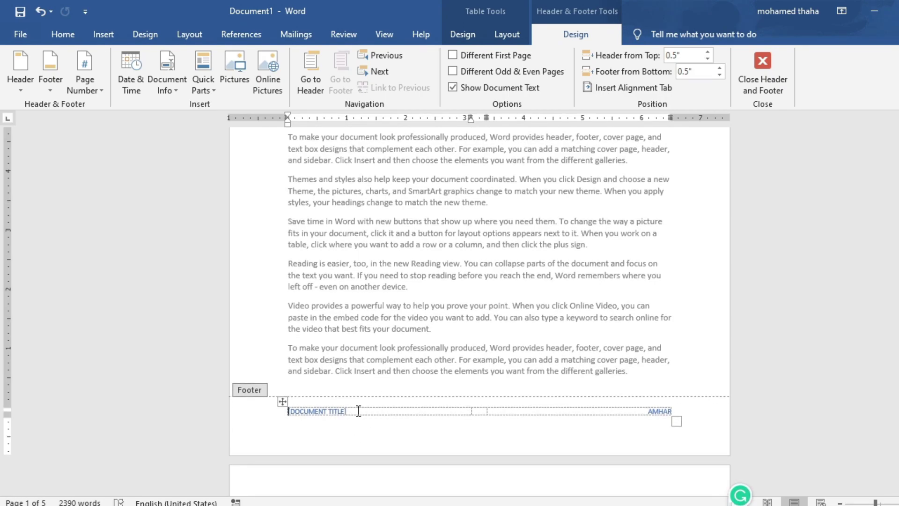
click(358, 411)
key(Delete)
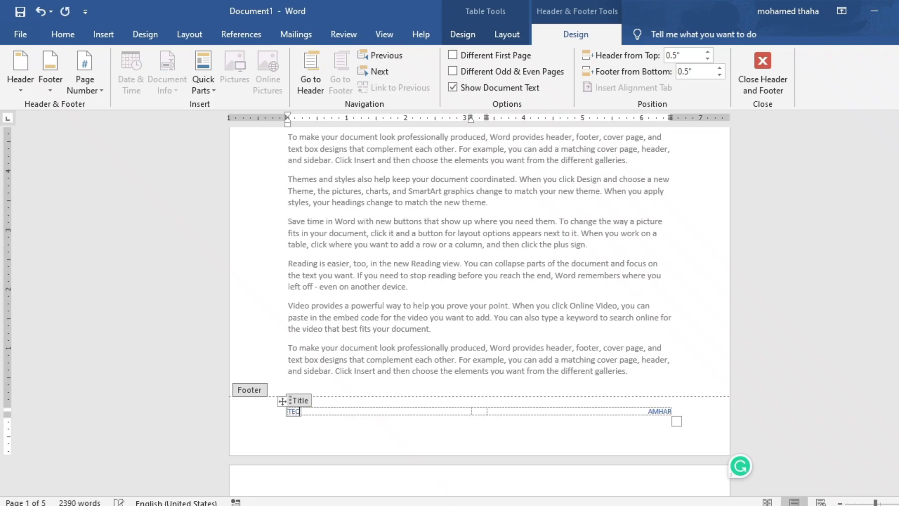
text(TECH TAMIL HUNTER)
click(361, 433)
scroll(374, 421, down, 15)
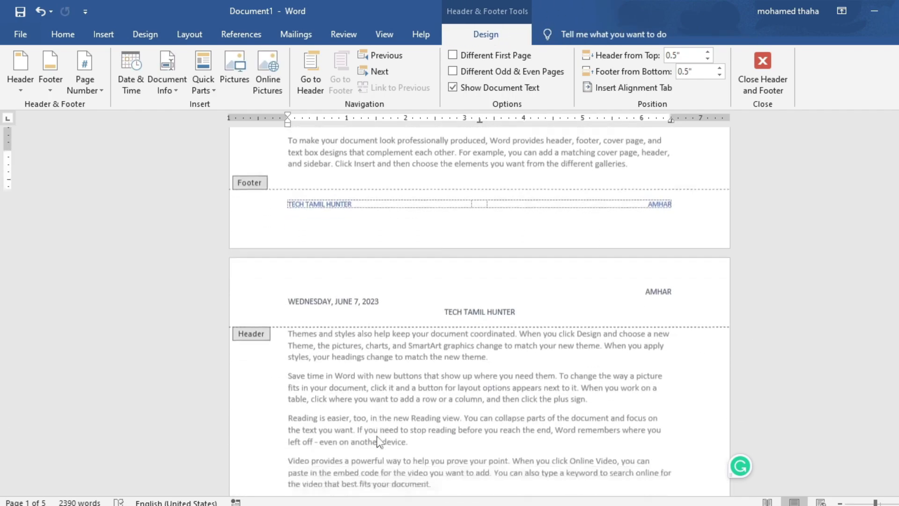
scroll(378, 437, down, 2)
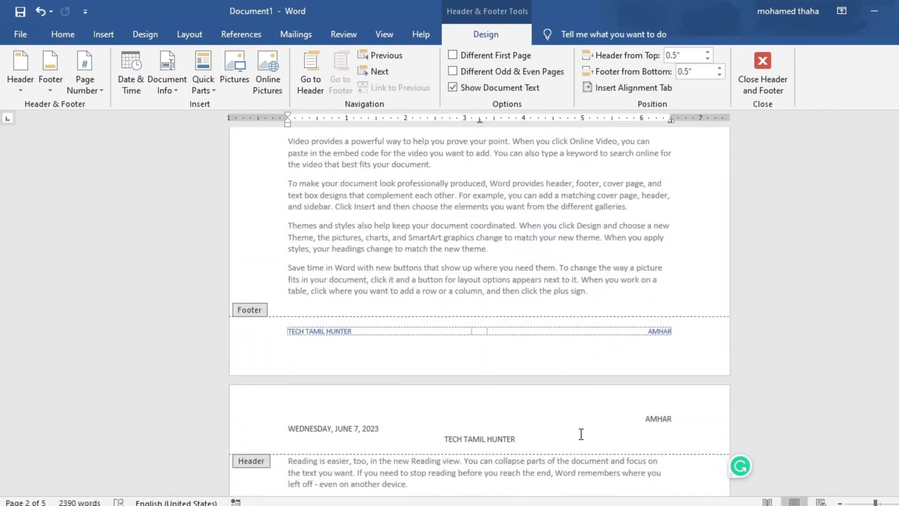
scroll(581, 434, down, 20)
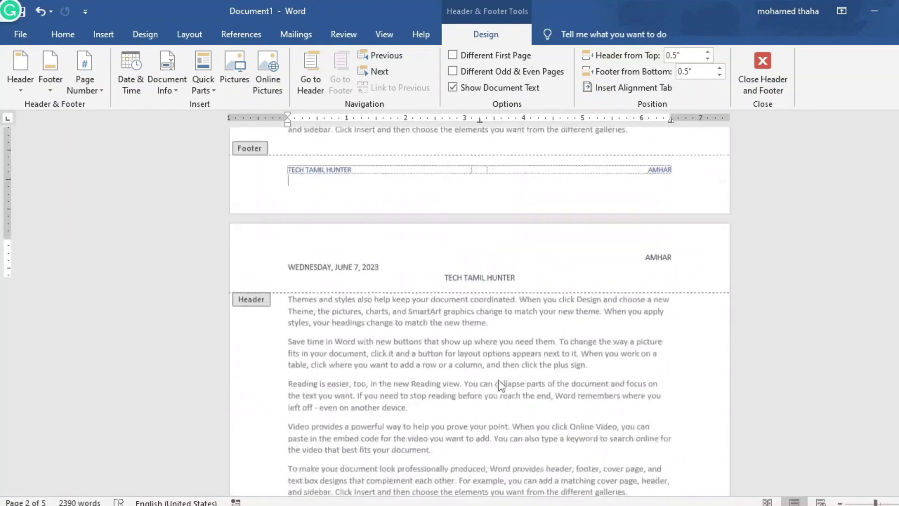
scroll(498, 380, up, 8)
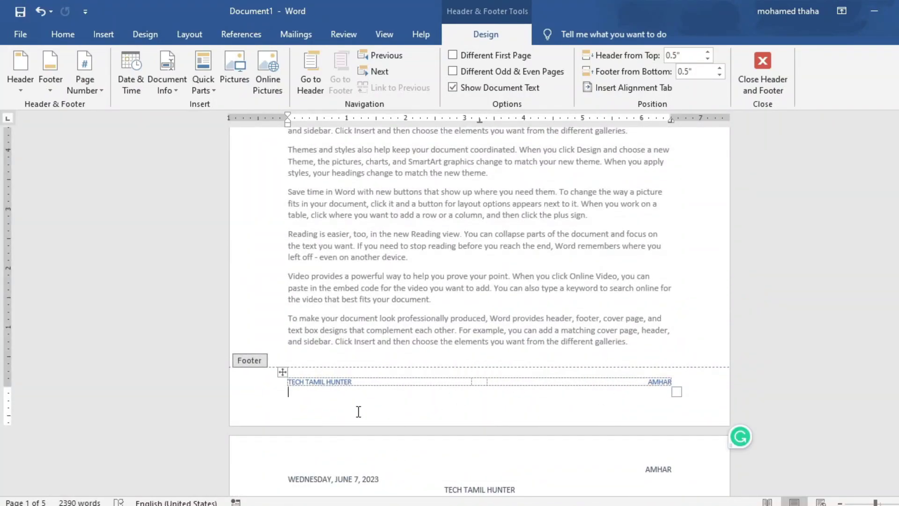
scroll(360, 365, up, 11)
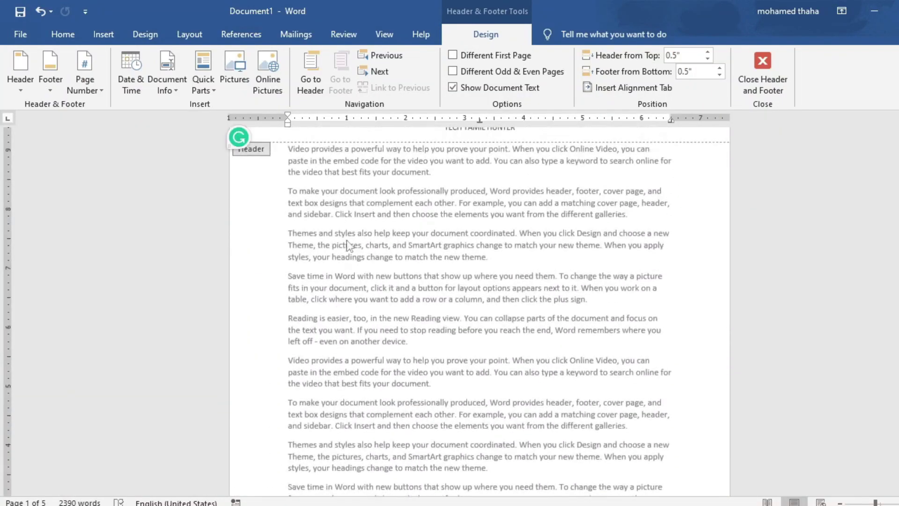
scroll(278, 154, up, 2)
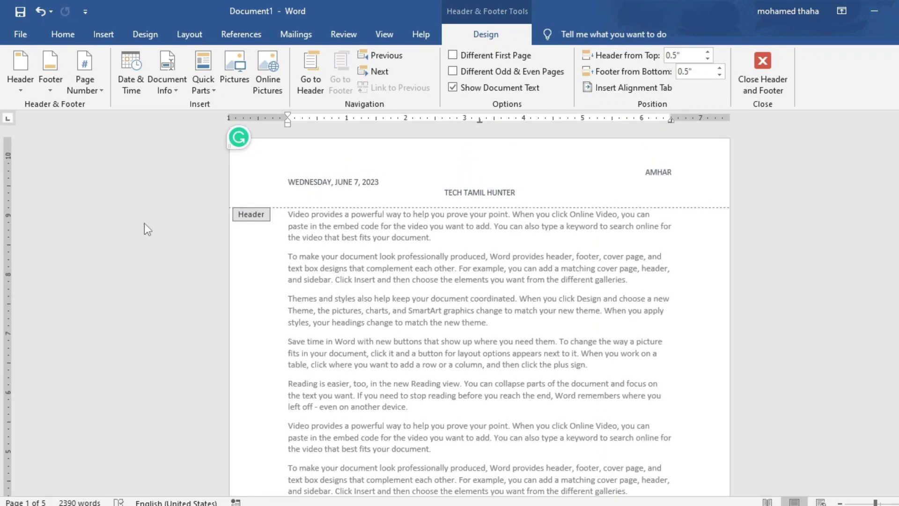
- Replace the footer with the centred Plain Number 2 page number at the bottom of the page and check the numbering across the pages
click(89, 82)
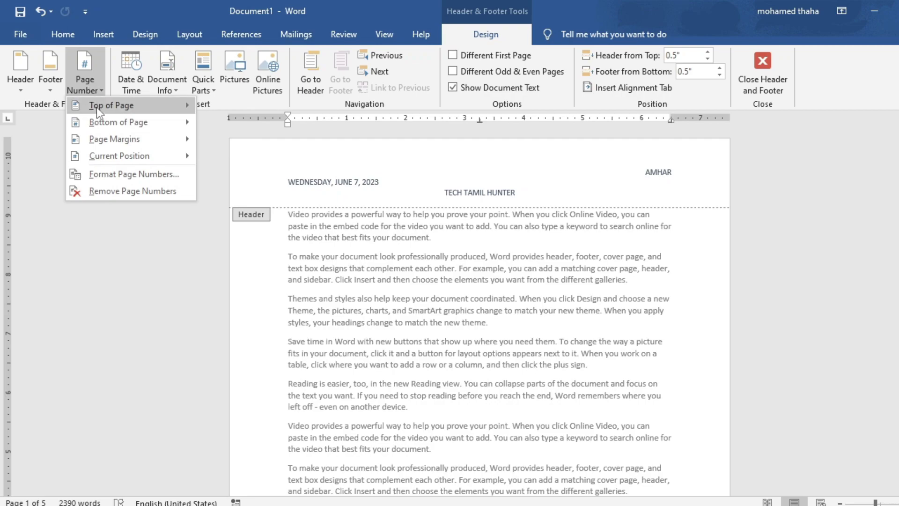
mouse_move(97, 108)
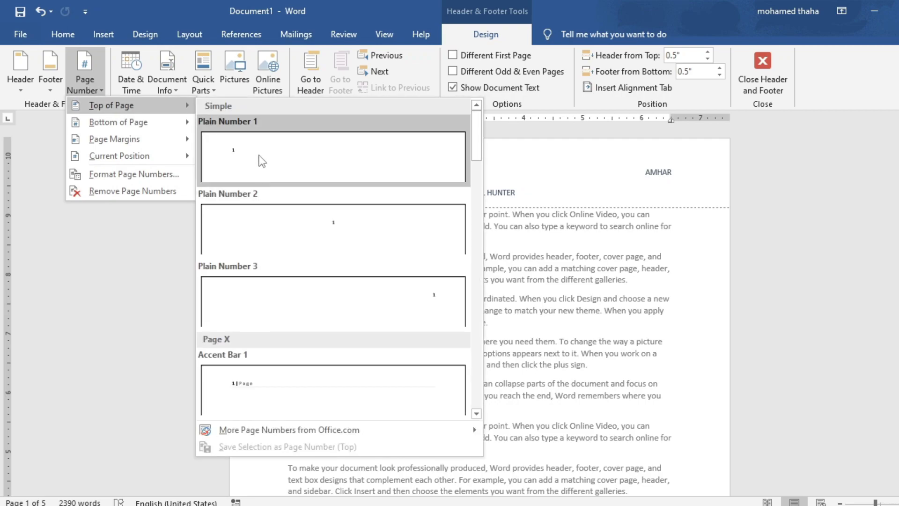
mouse_move(133, 126)
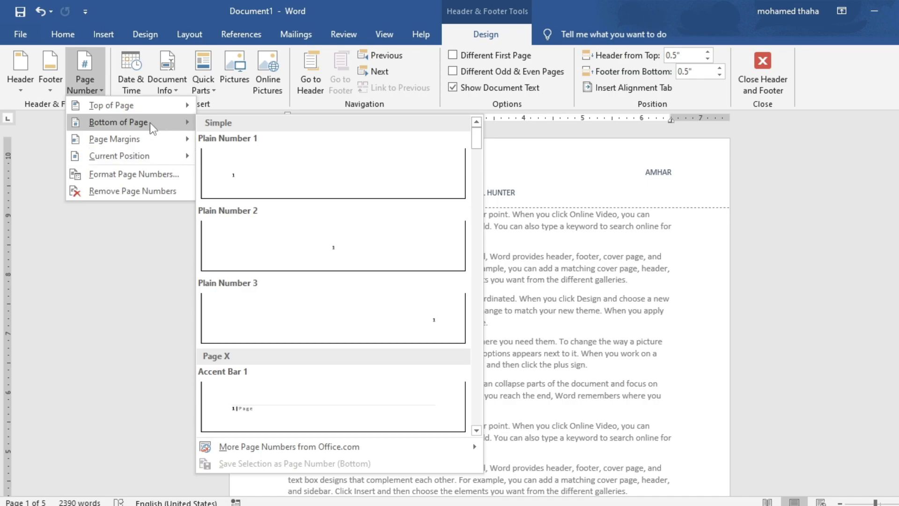
mouse_move(142, 150)
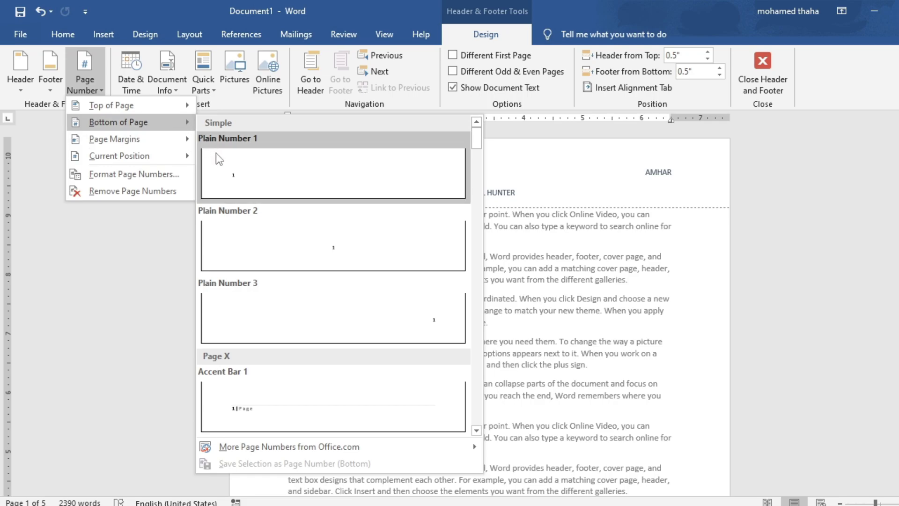
click(292, 247)
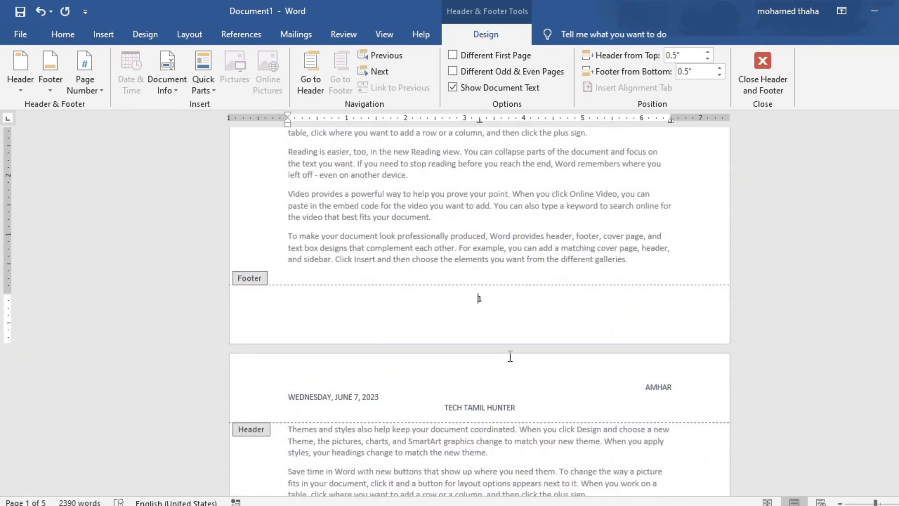
scroll(462, 319, down, 15)
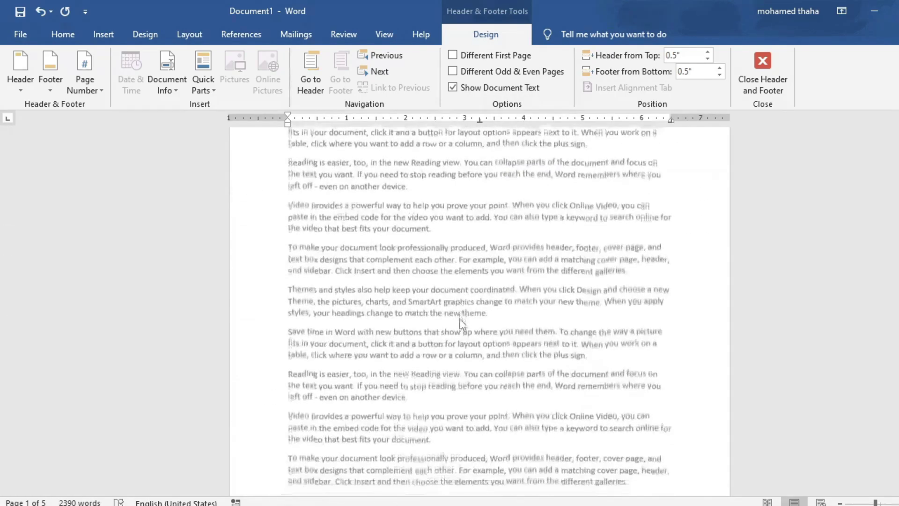
scroll(461, 319, down, 15)
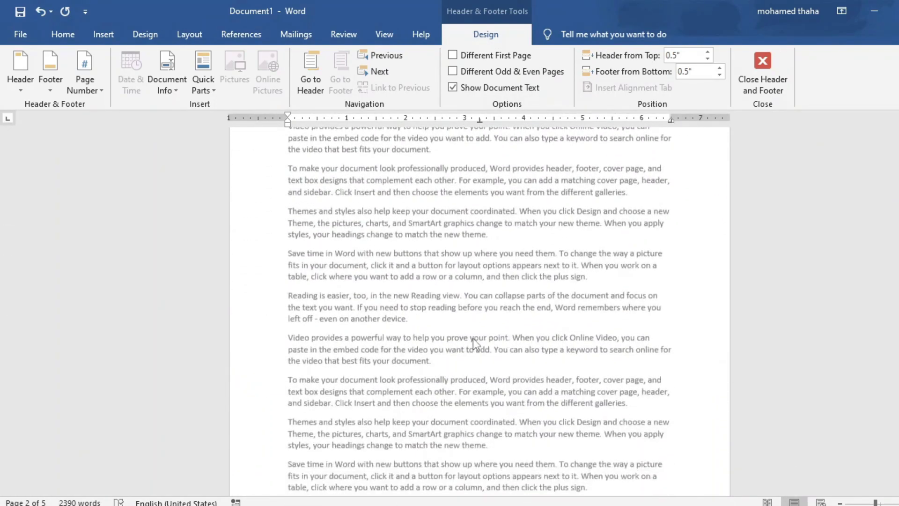
scroll(476, 344, down, 3)
scroll(494, 409, down, 12)
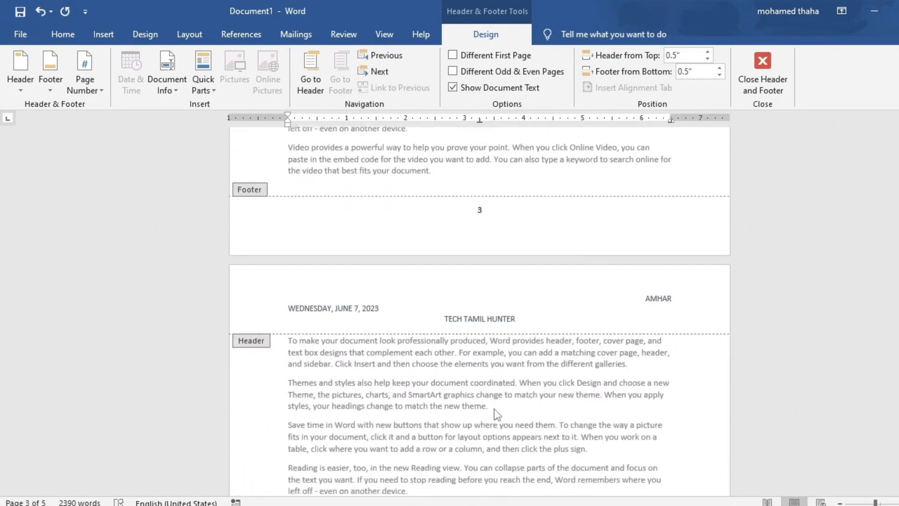
scroll(495, 408, down, 12)
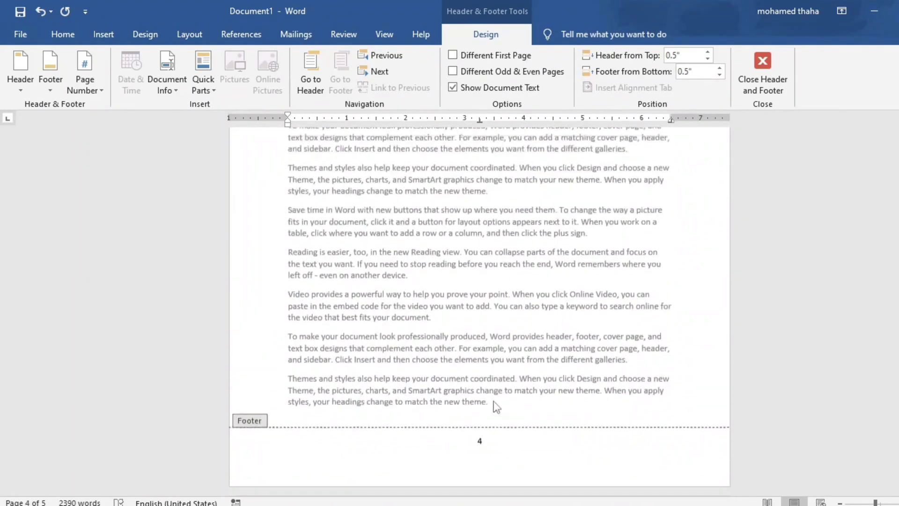
key(Left)
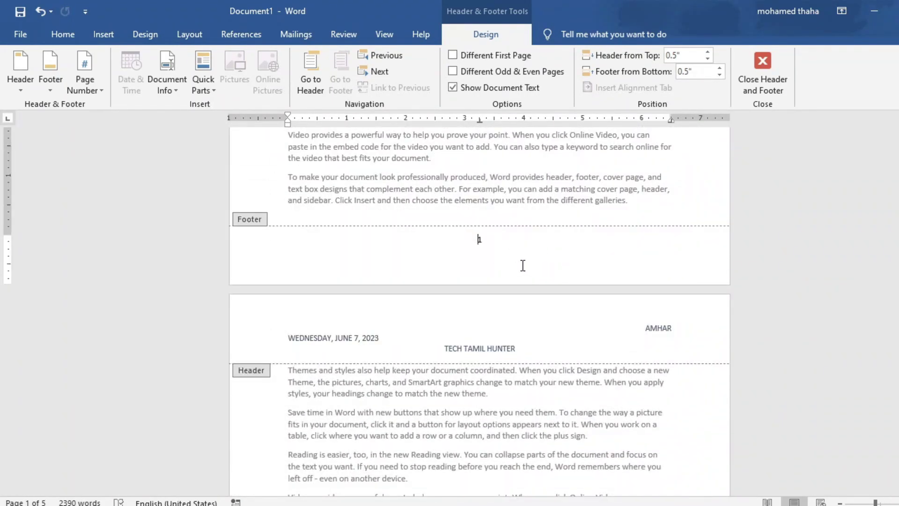
key(Down)
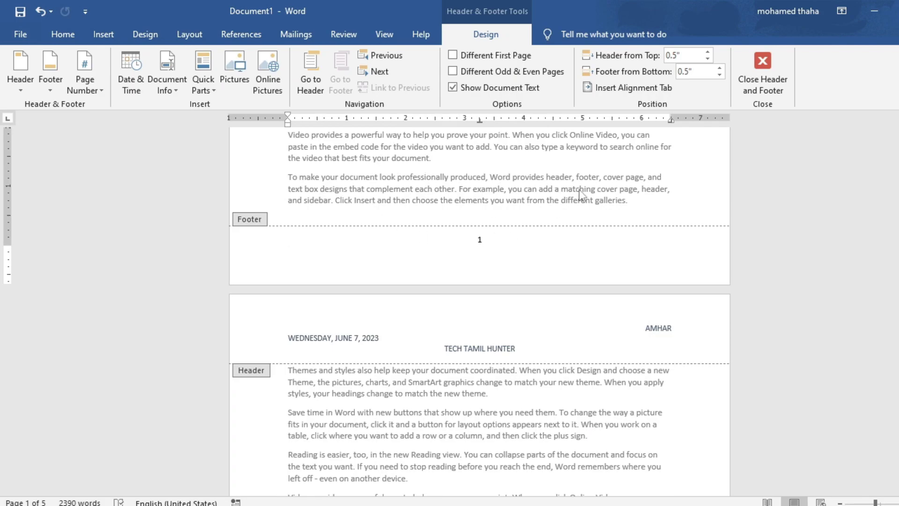
scroll(515, 187, up, 5)
scroll(398, 131, down, 4)
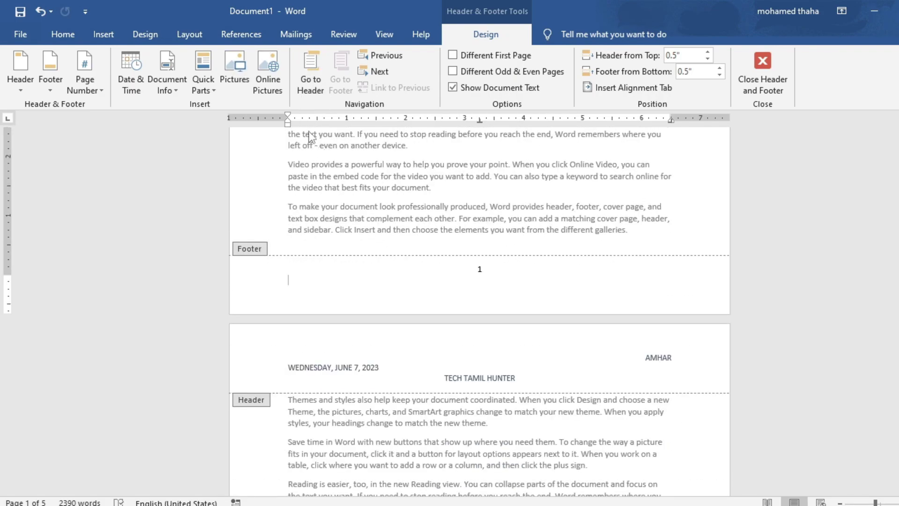
scroll(321, 294, up, 5)
scroll(323, 211, down, 13)
scroll(327, 163, up, 3)
click(286, 159)
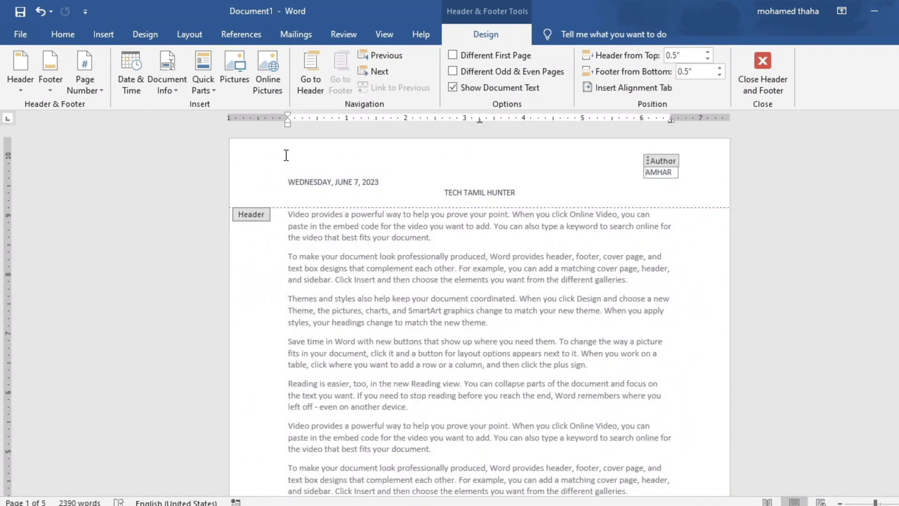
double_click(281, 161)
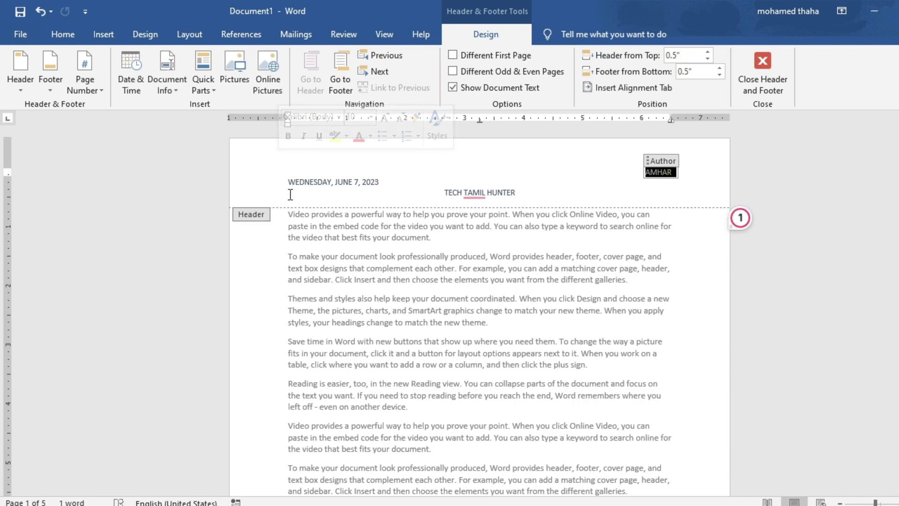
click(283, 180)
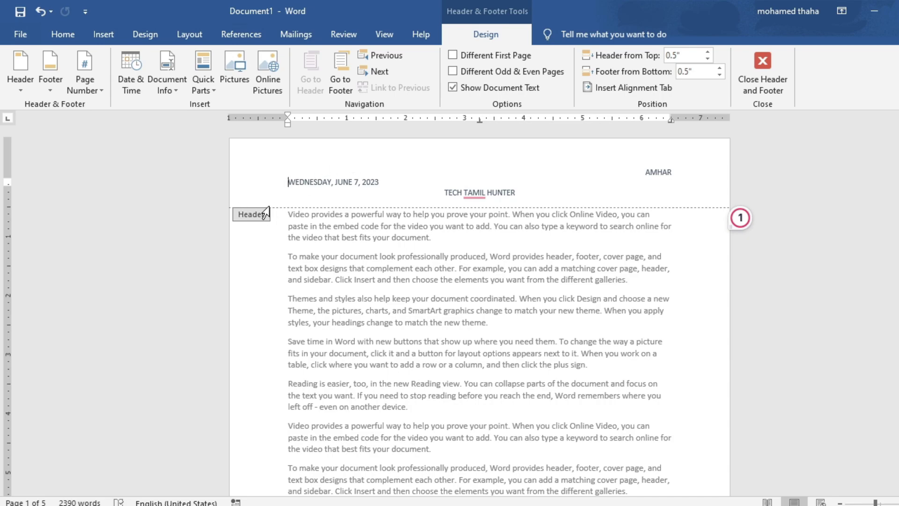
scroll(298, 201, down, 15)
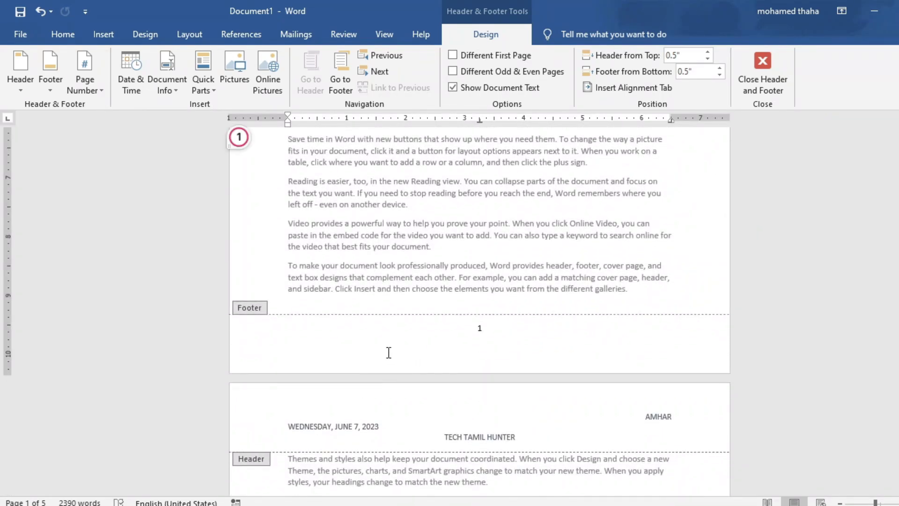
click(317, 334)
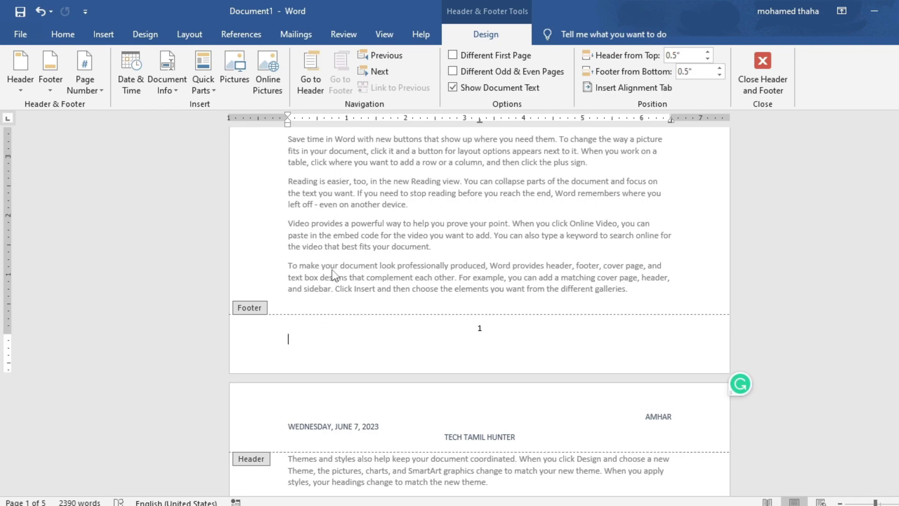
- Insert the FIFA World Cup Qatar 2022 logo picture before the date in the page 1 header and reduce its height to 1.2"
scroll(331, 263, up, 3)
scroll(331, 243, up, 14)
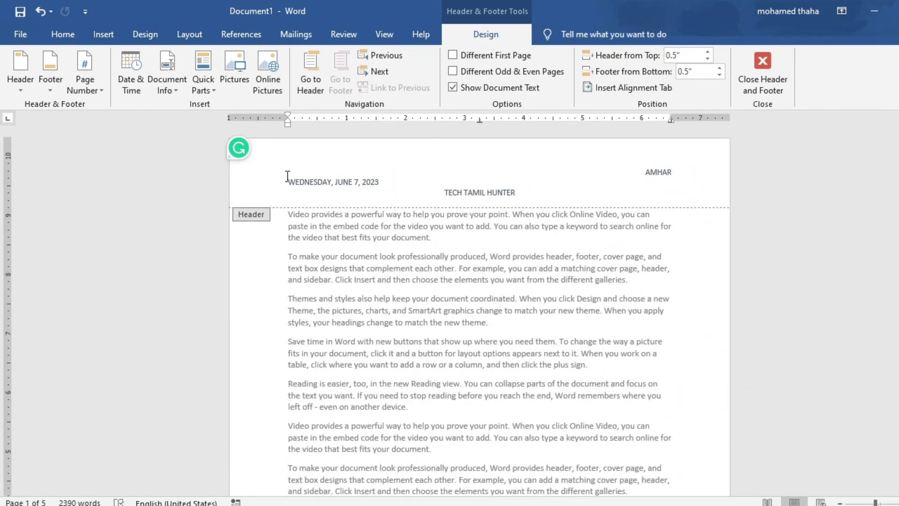
click(283, 168)
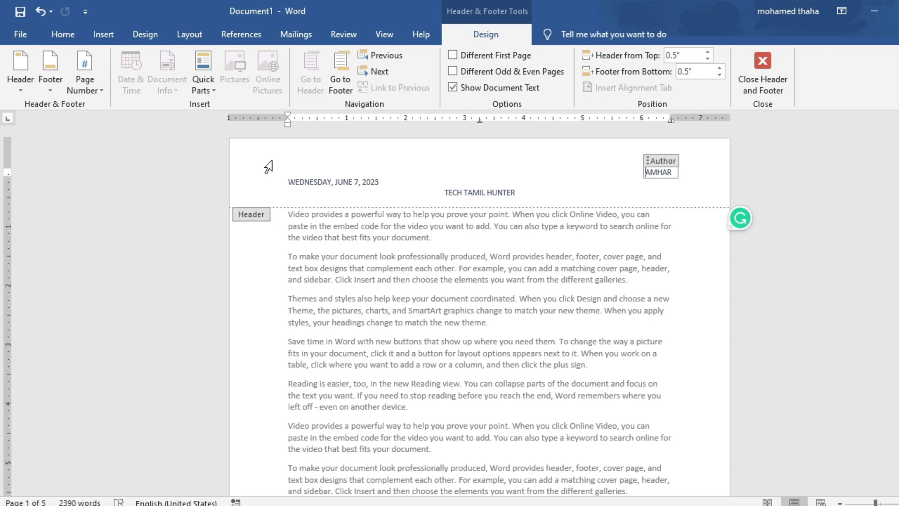
click(288, 182)
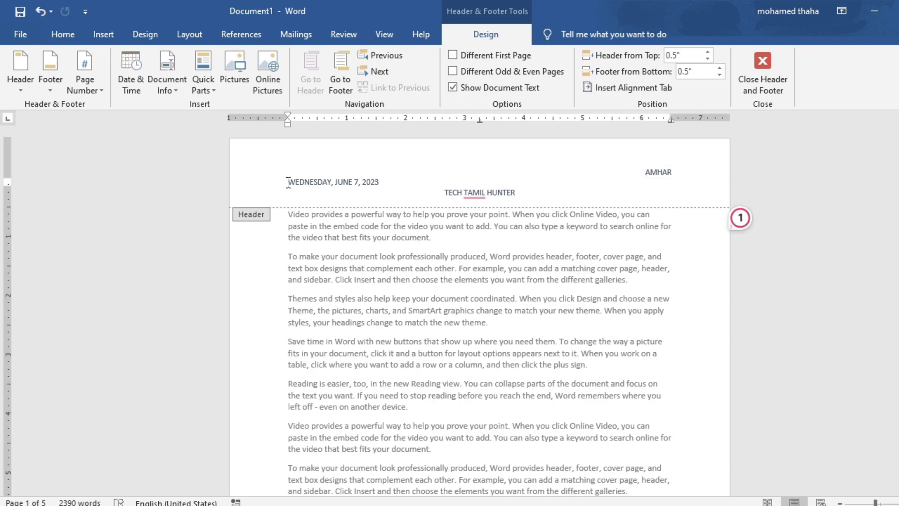
click(231, 66)
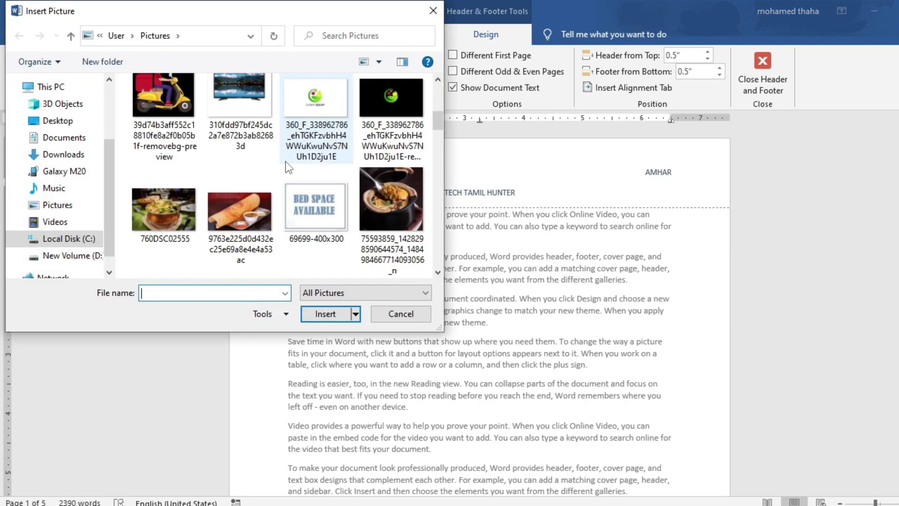
scroll(288, 187, down, 3)
click(163, 211)
click(328, 311)
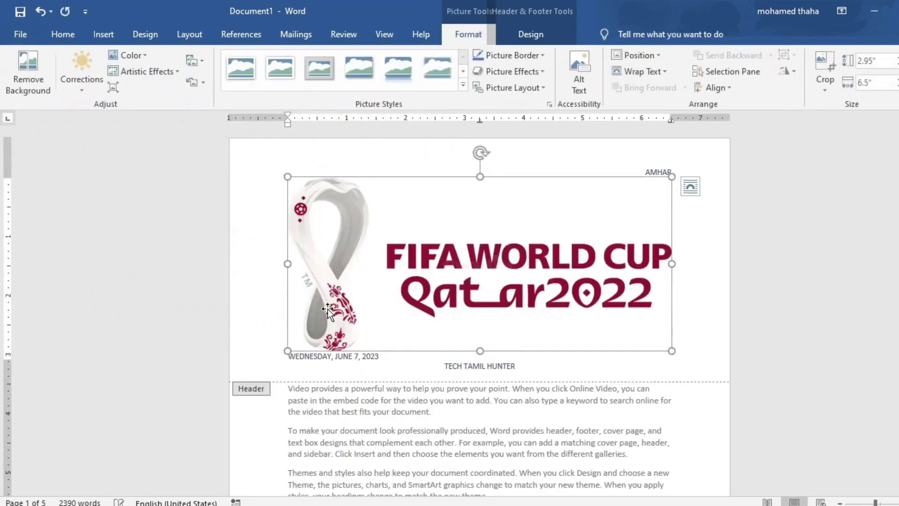
drag(481, 352, 463, 245)
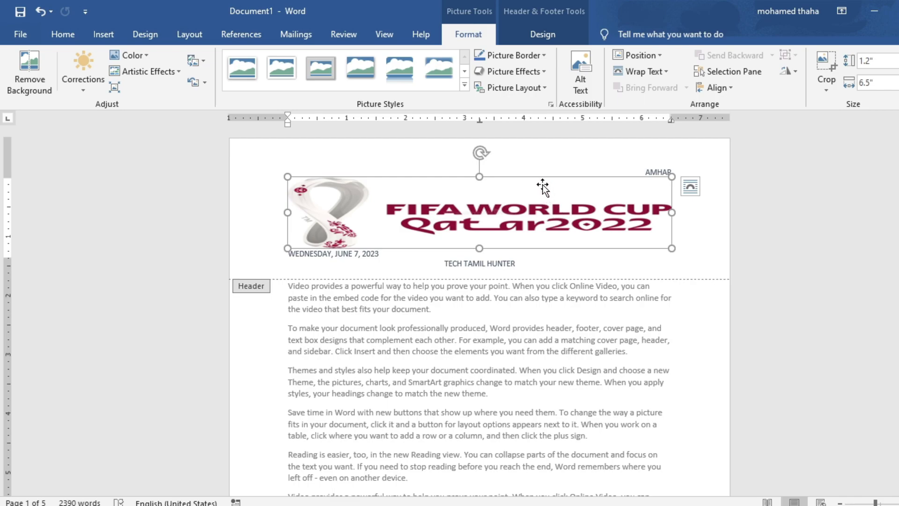
- Set the header logo's text wrapping to a floating layout, move it to the top of the header above the author line, and check other pages
click(642, 71)
click(649, 124)
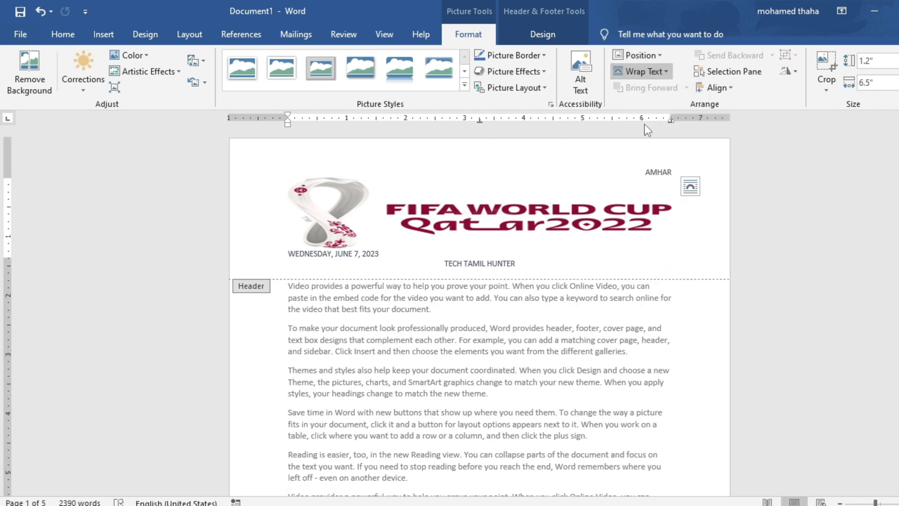
drag(558, 176, 591, 177)
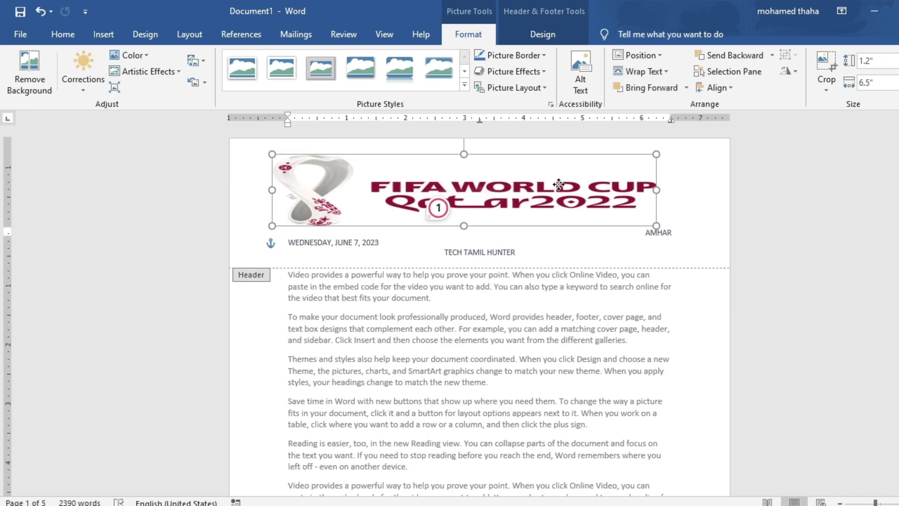
scroll(509, 252, down, 5)
scroll(509, 252, down, 6)
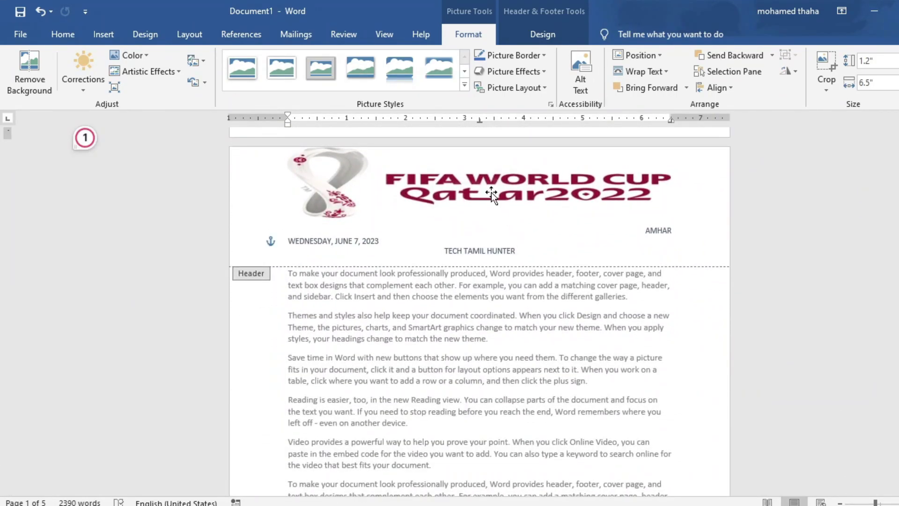
scroll(487, 190, up, 4)
scroll(487, 189, down, 12)
scroll(474, 238, down, 19)
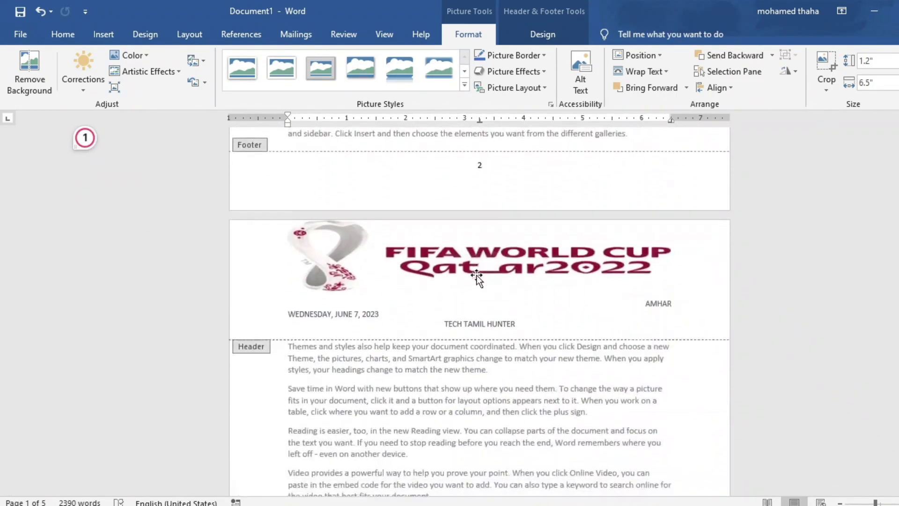
- Insert the green fruit "Lorem ipsum" logo picture into the page 1 footer, below the page number line
scroll(478, 274, down, 20)
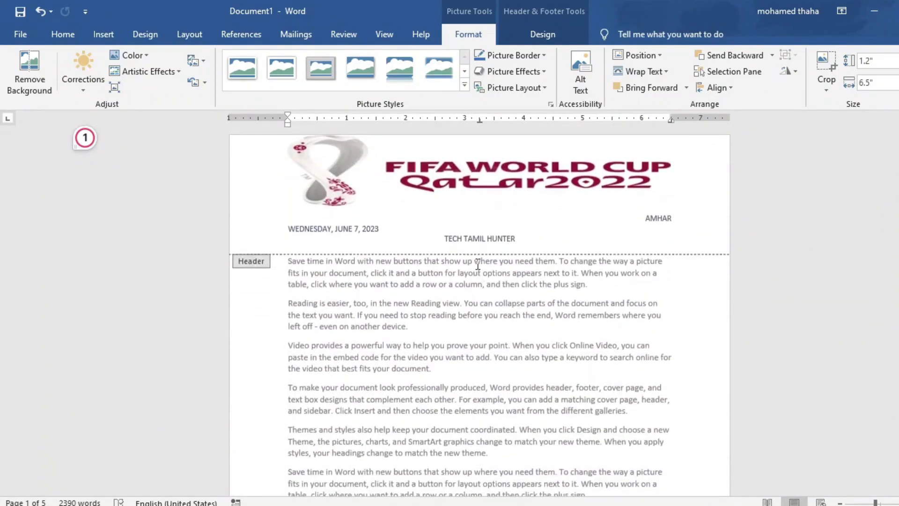
scroll(345, 274, down, 3)
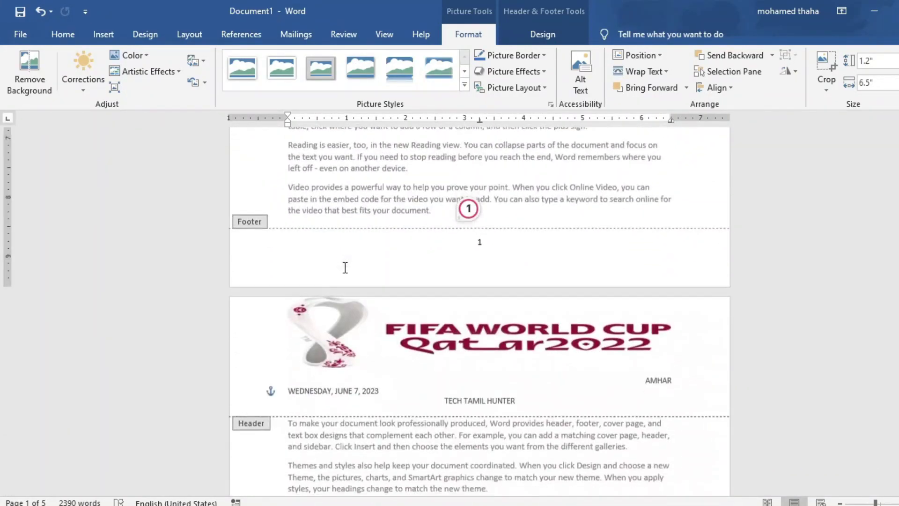
click(315, 245)
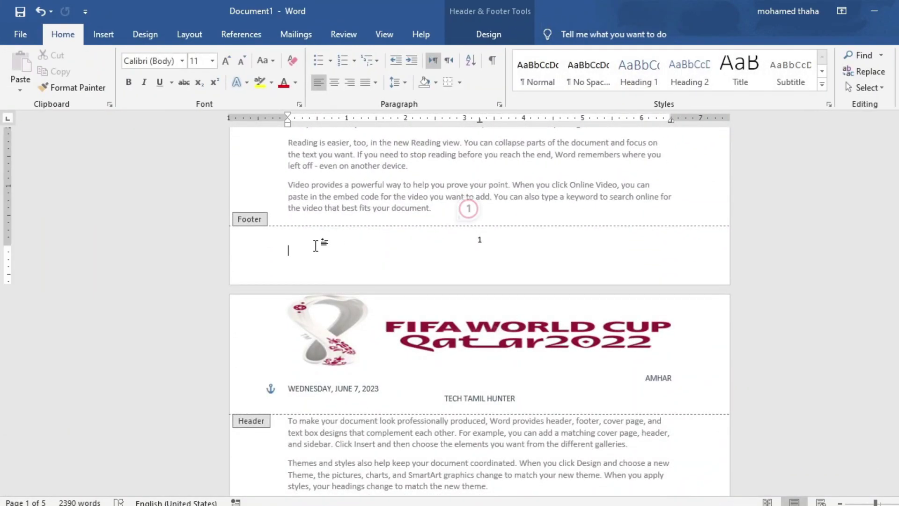
click(241, 75)
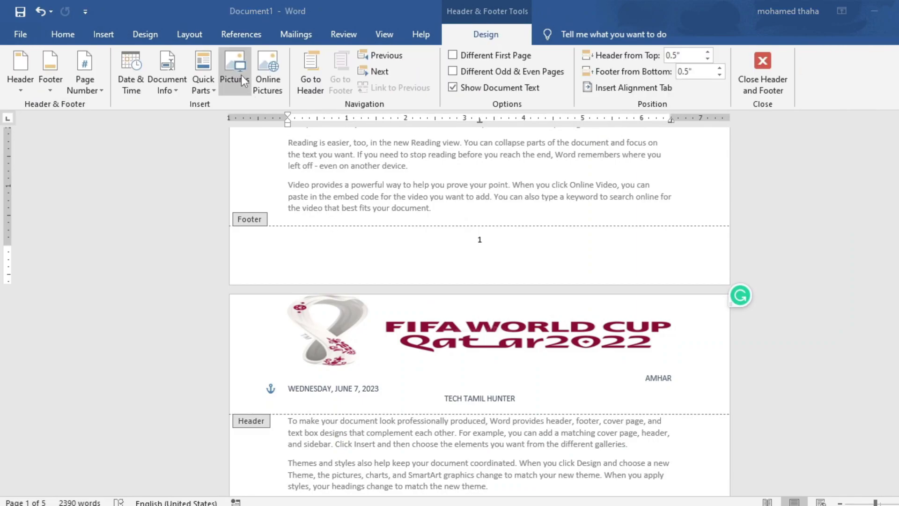
scroll(266, 222, down, 8)
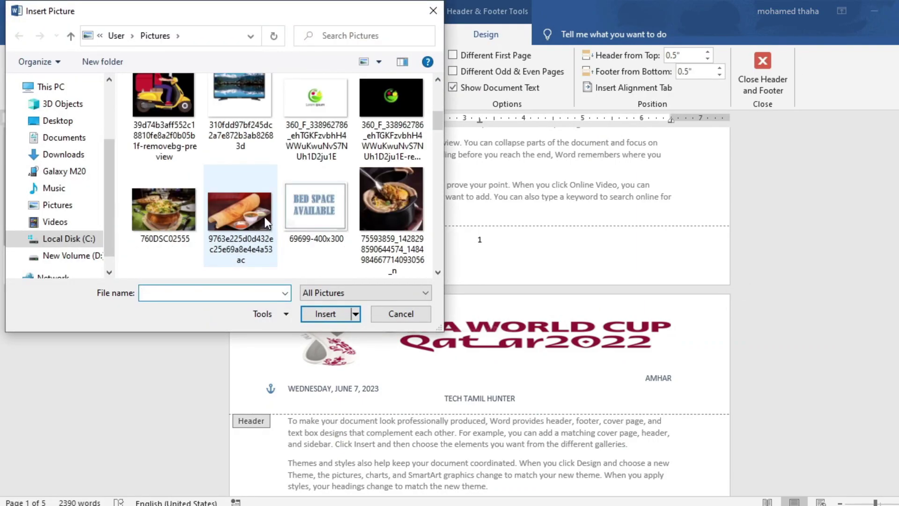
click(312, 93)
click(325, 314)
click(335, 321)
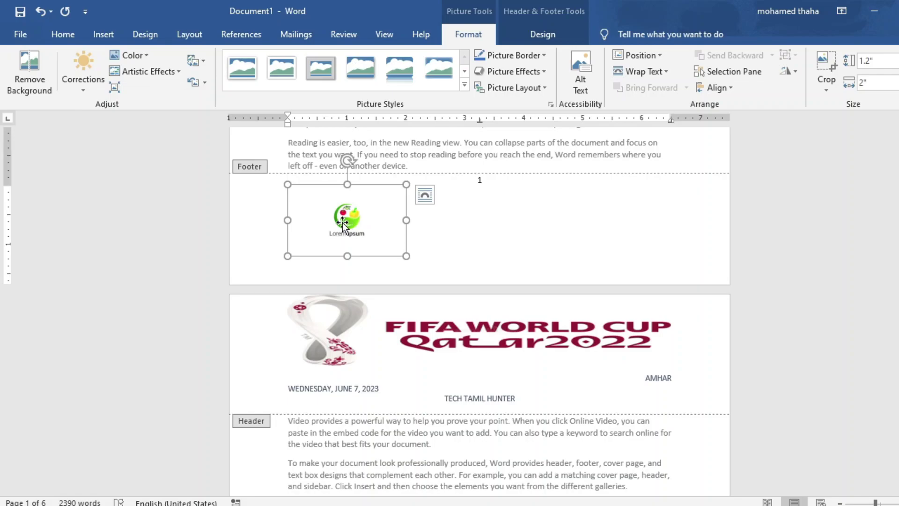
click(620, 70)
click(672, 141)
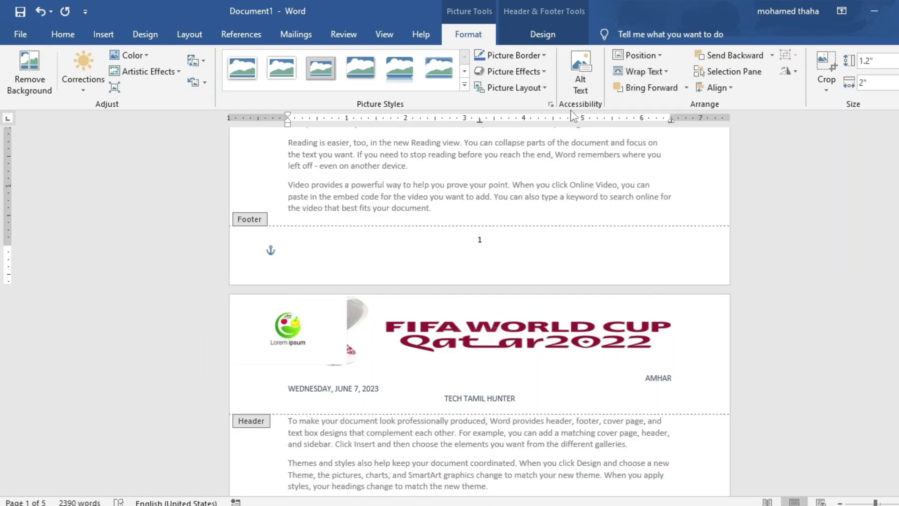
key(ctrl+z)
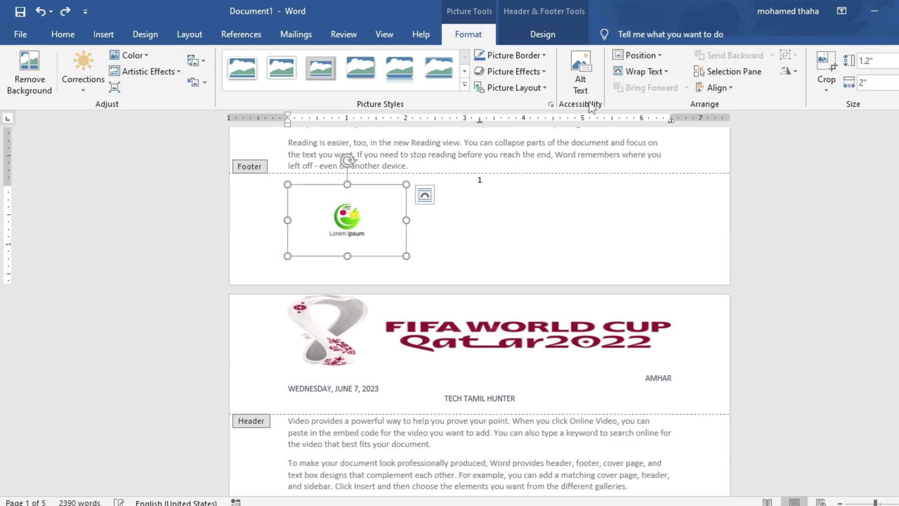
- Set the footer logo's text wrapping to Square and move it into the footer area beside the page number
click(633, 70)
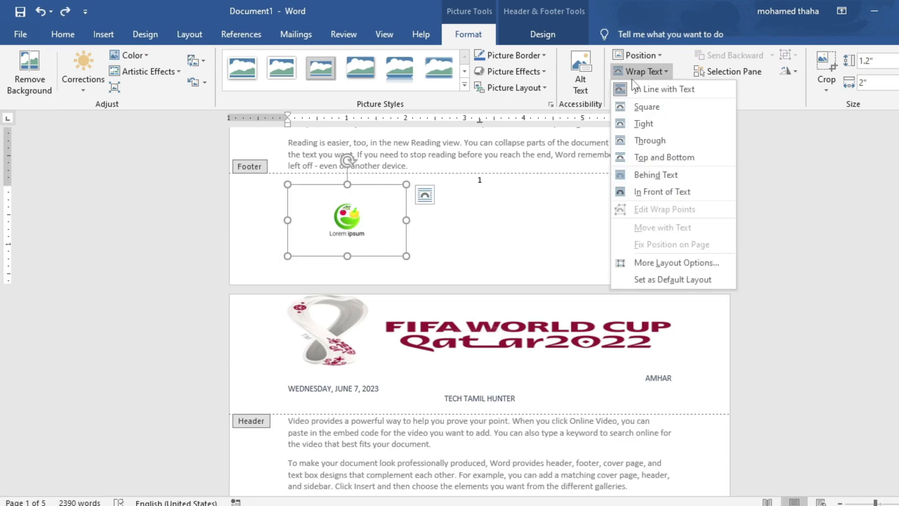
click(636, 112)
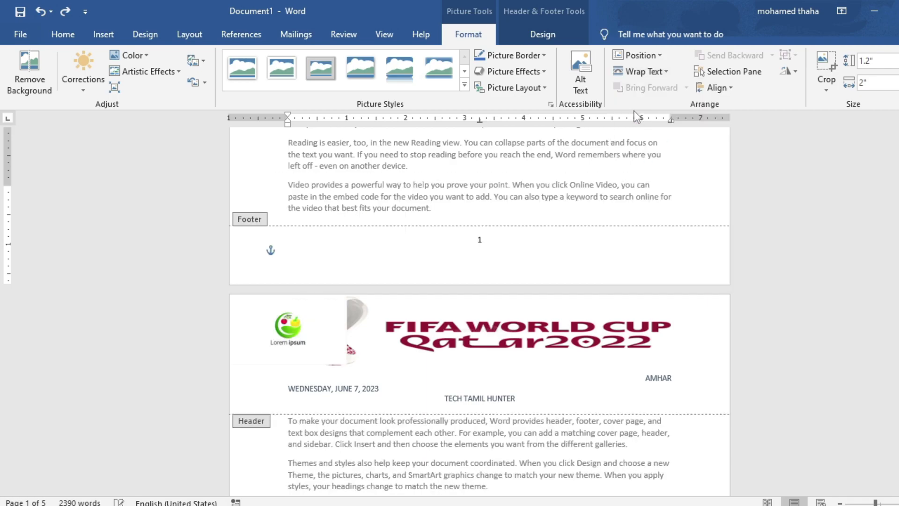
scroll(414, 224, up, 3)
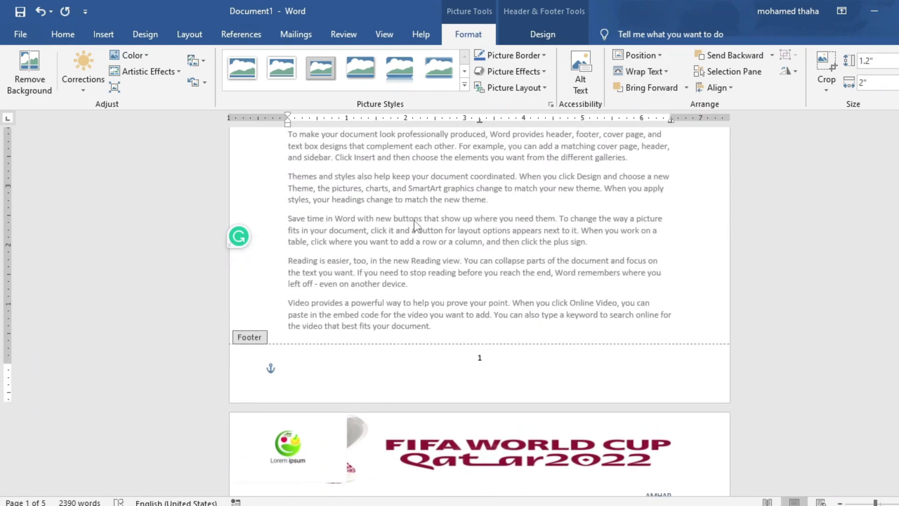
scroll(414, 220, down, 3)
drag(293, 328, 302, 263)
scroll(309, 248, down, 15)
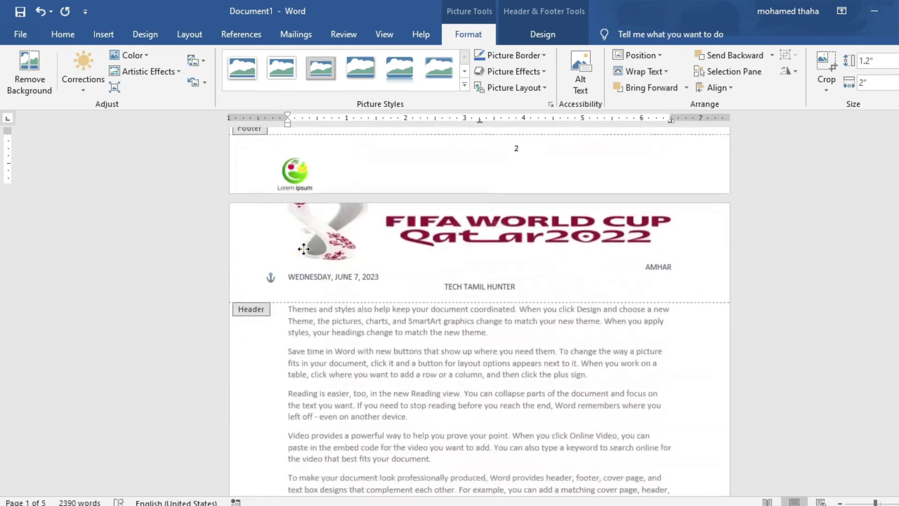
- Shift the page 2 footer logo slightly toward the page number and shrink it to 0.62" high by 1.04" wide
click(310, 247)
scroll(319, 235, up, 3)
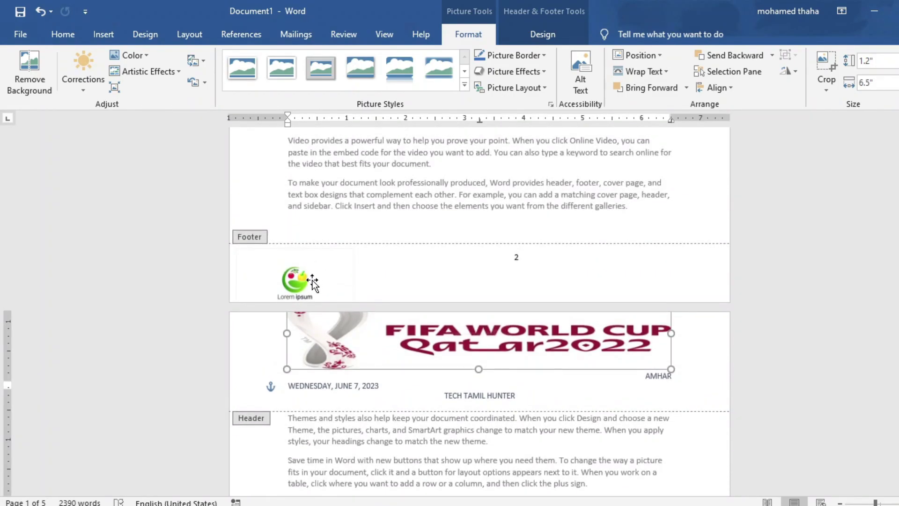
mouse_move(307, 280)
mouse_down()
mouse_move(317, 273)
mouse_move(297, 220)
mouse_move(314, 281)
mouse_up()
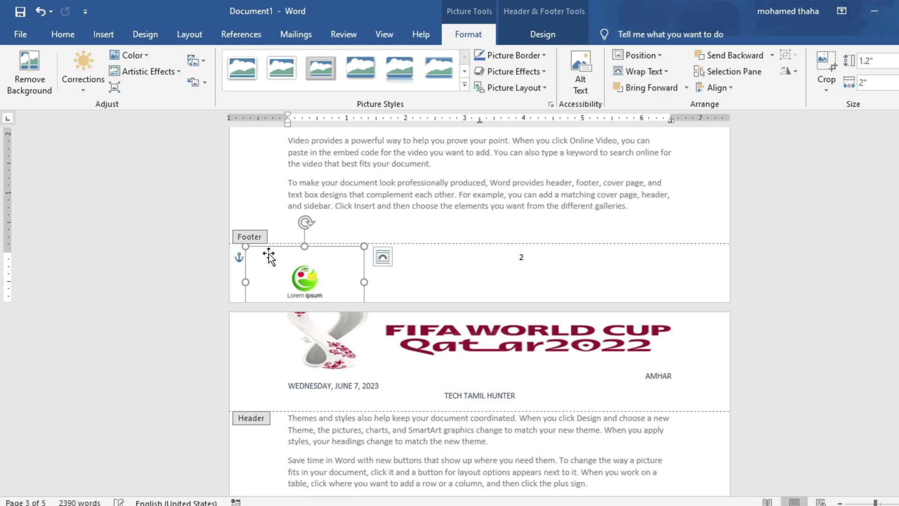
drag(245, 246, 265, 271)
- Check the resized footer logo and the page numbers through to page 5, and return to page 2
scroll(313, 273, down, 10)
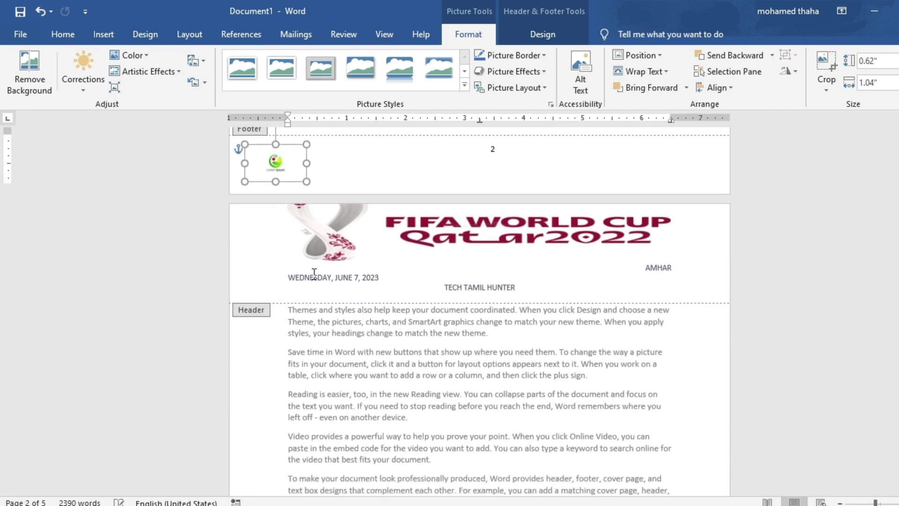
scroll(313, 274, down, 20)
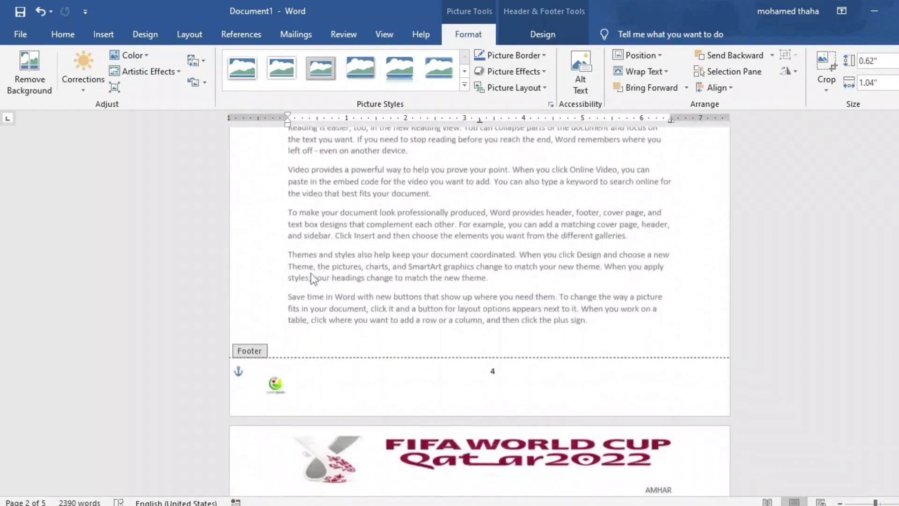
scroll(313, 280, down, 10)
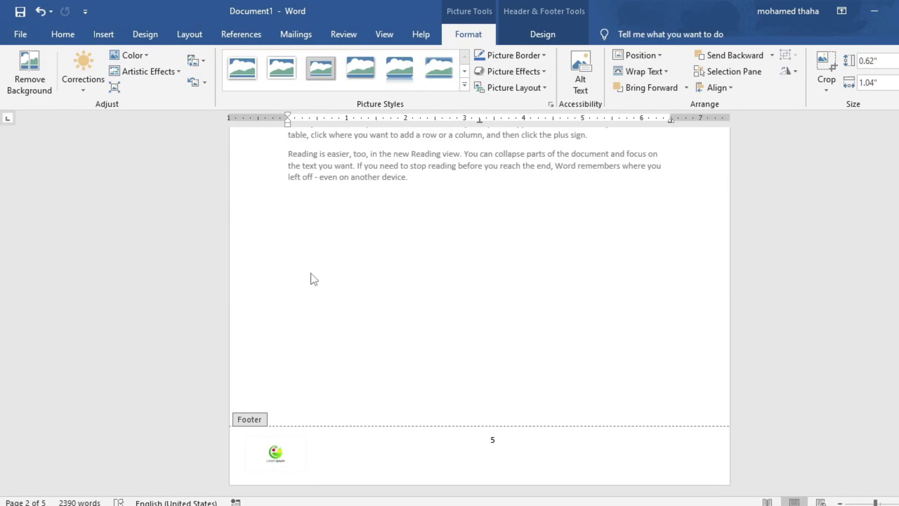
scroll(314, 279, up, 15)
scroll(310, 273, up, 15)
scroll(339, 235, up, 8)
scroll(338, 248, up, 6)
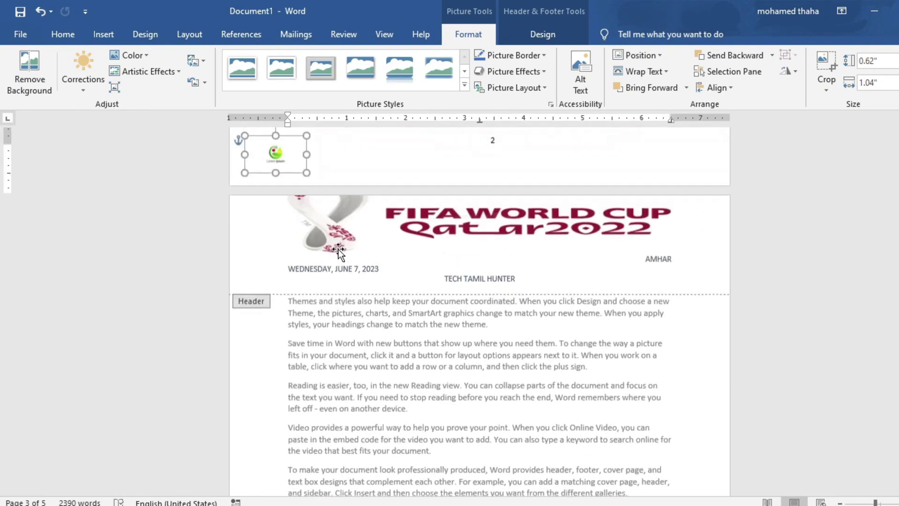
scroll(393, 198, up, 3)
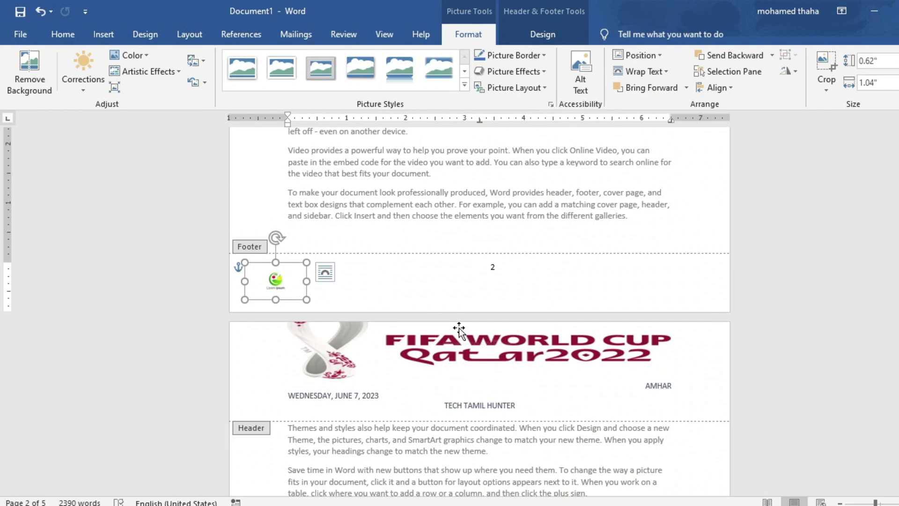